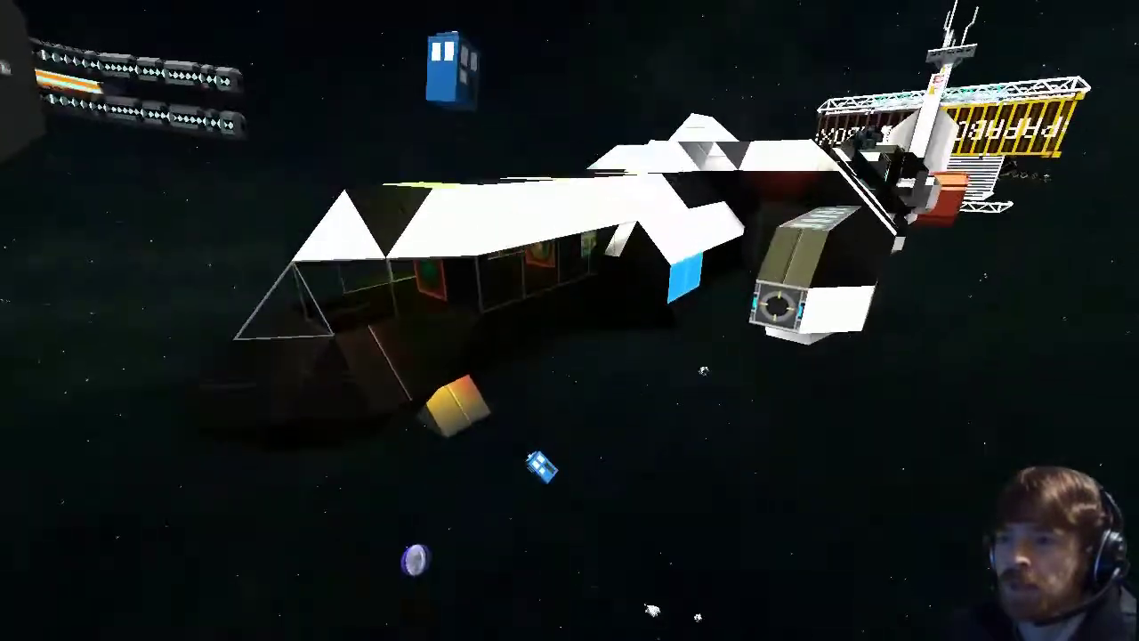
# Orbit the camera around the white-and-black yellow-striped ship docked by the station
pyautogui.moveTo(569, 321); pyautogui.dragTo(445, 267)
# Orbit around the striped ship's sides, rear and underside panels
pyautogui.moveTo(570, 320); pyautogui.dragTo(677, 293)
pyautogui.moveTo(569, 321); pyautogui.dragTo(694, 267)
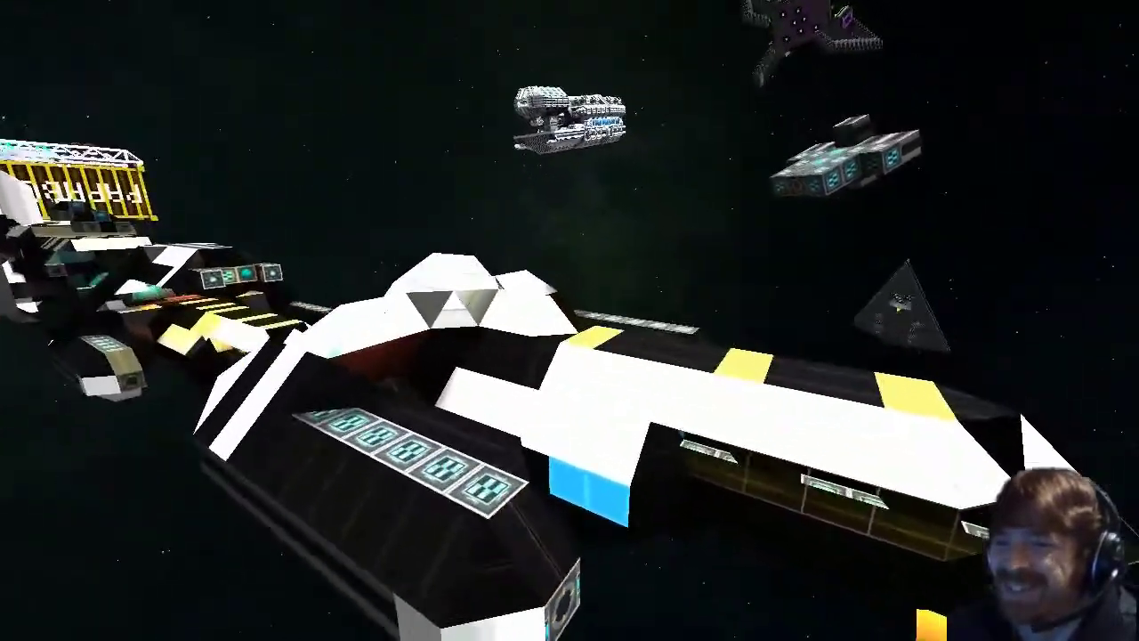
pyautogui.moveTo(570, 320); pyautogui.dragTo(498, 374)
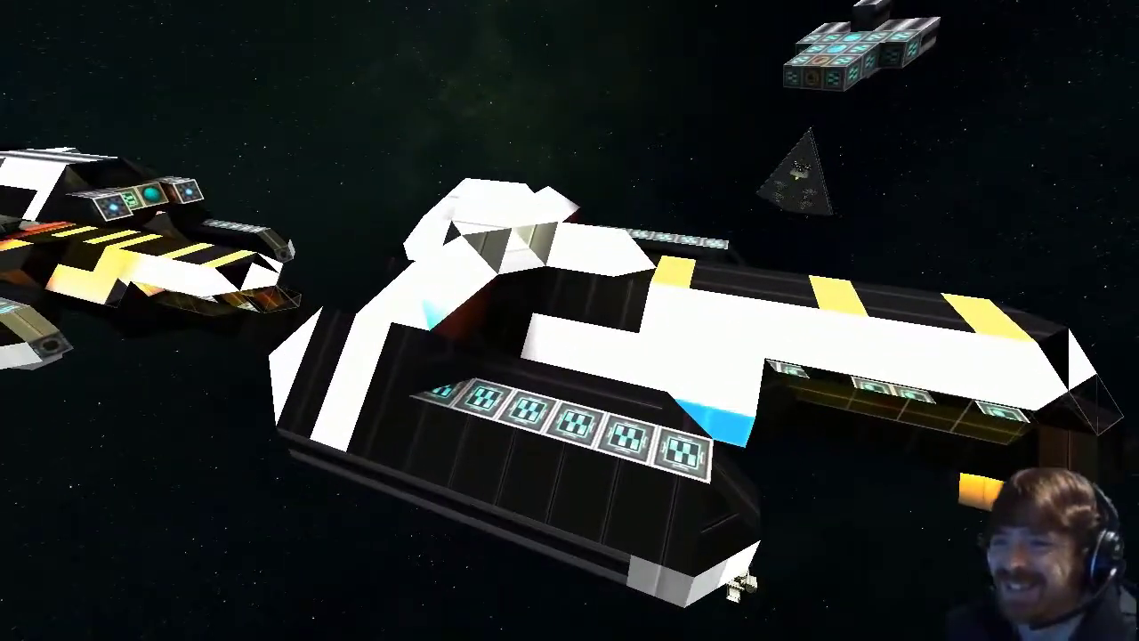
pyautogui.moveTo(569, 320); pyautogui.dragTo(463, 356)
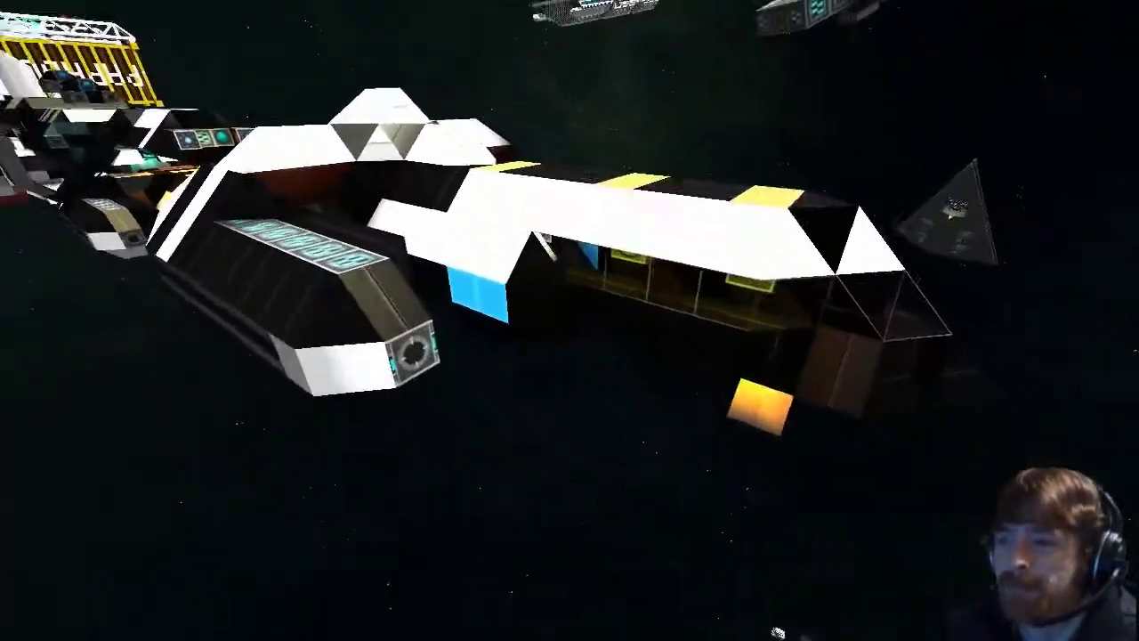
pyautogui.moveTo(570, 321); pyautogui.dragTo(498, 356)
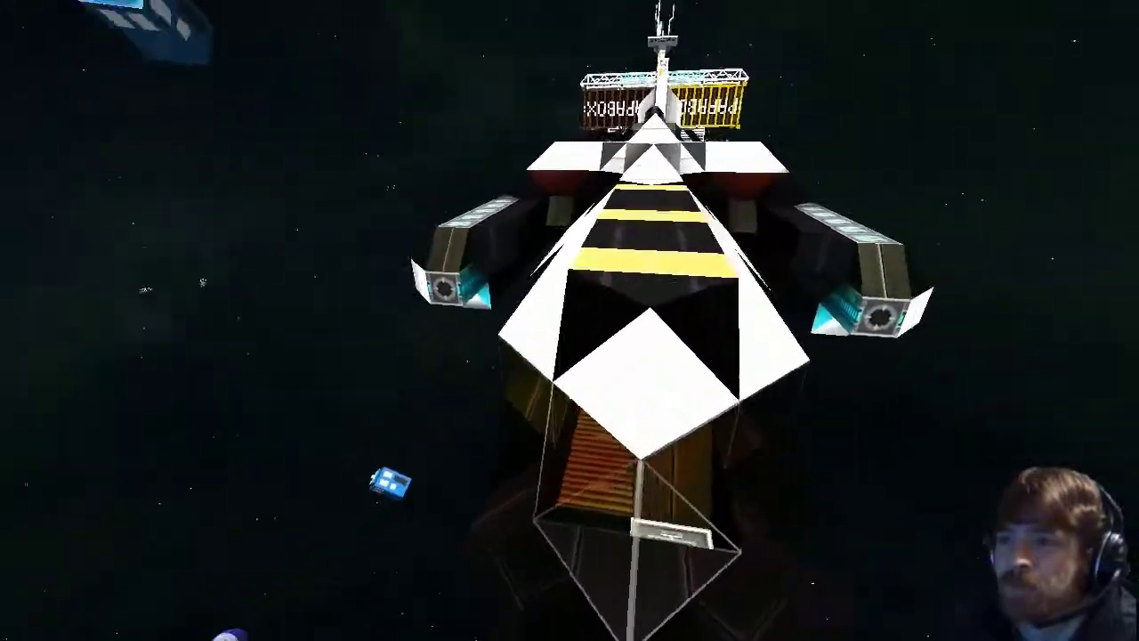
pyautogui.moveTo(569, 320); pyautogui.dragTo(498, 267)
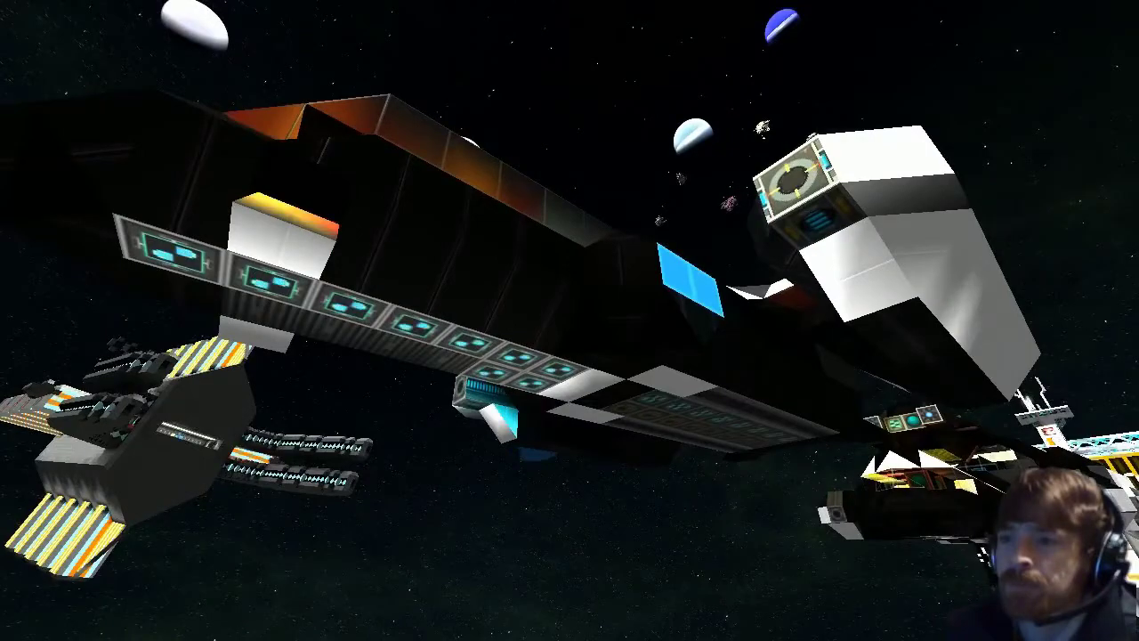
pyautogui.moveTo(569, 320); pyautogui.dragTo(534, 409)
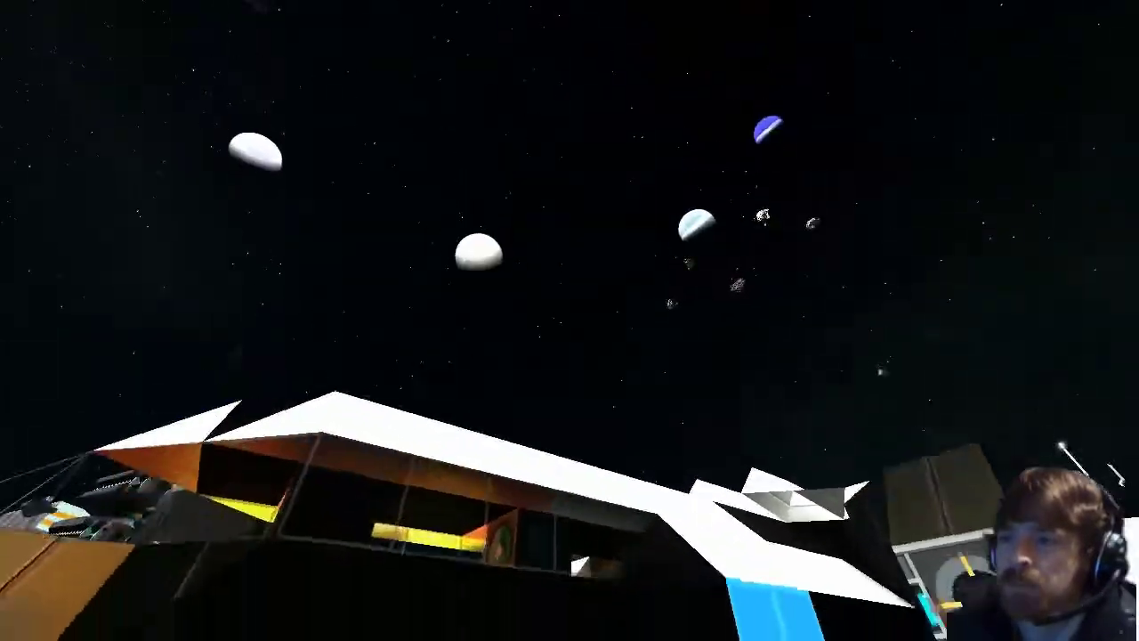
pyautogui.moveTo(569, 320); pyautogui.dragTo(499, 410)
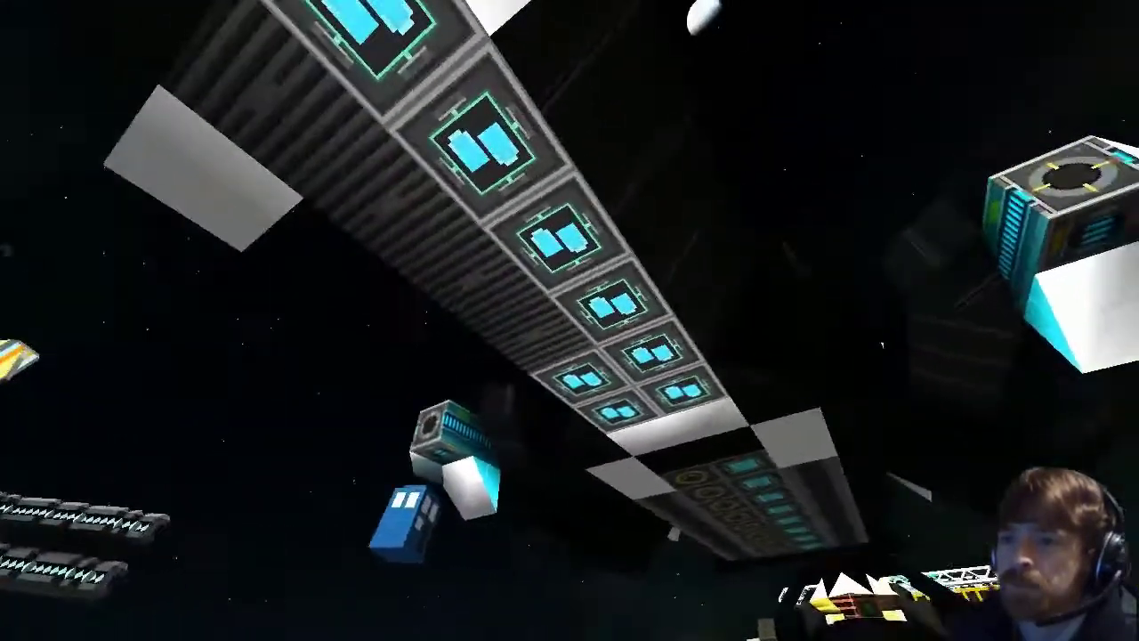
pyautogui.moveTo(570, 321); pyautogui.dragTo(445, 267)
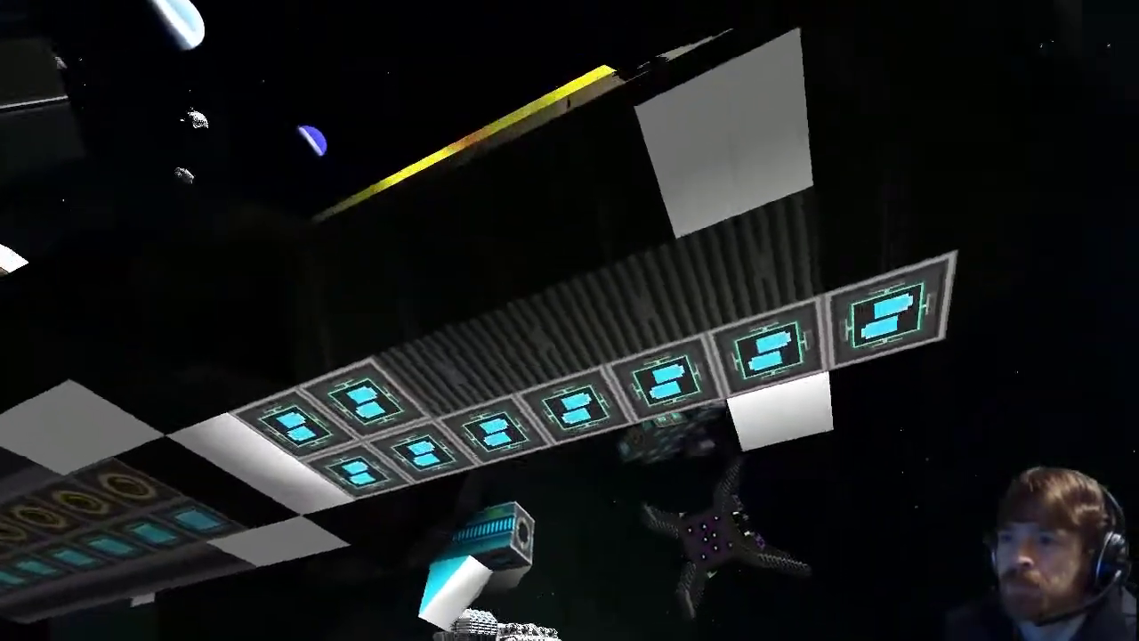
pyautogui.moveTo(570, 320); pyautogui.dragTo(445, 374)
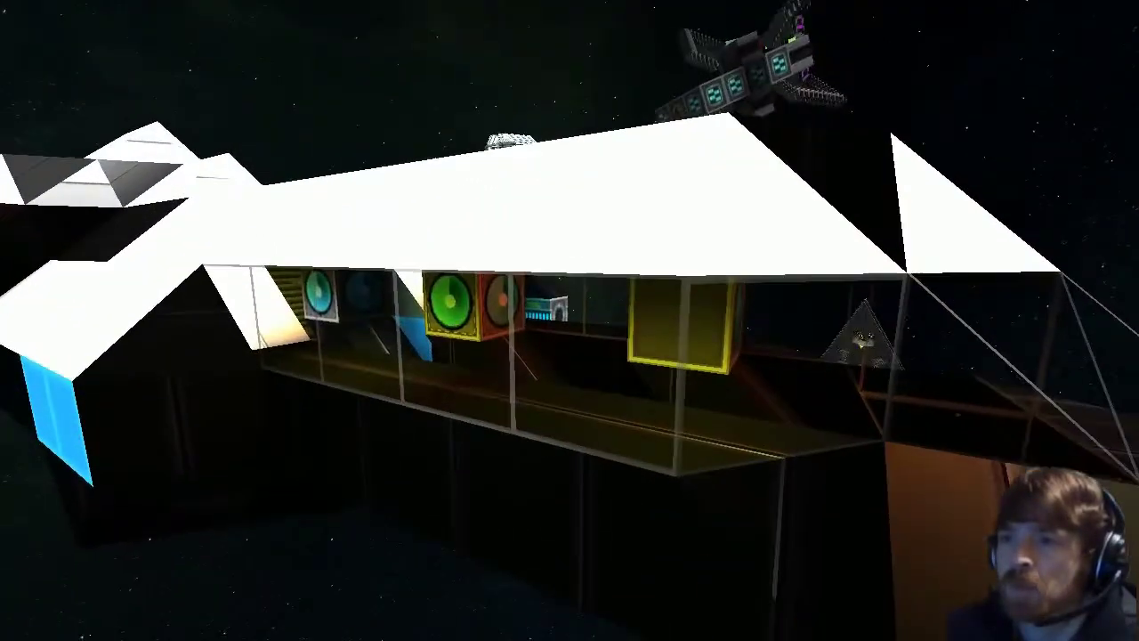
# Fly into the ship's interior, then pull back to view it beside the station
pyautogui.press('w')
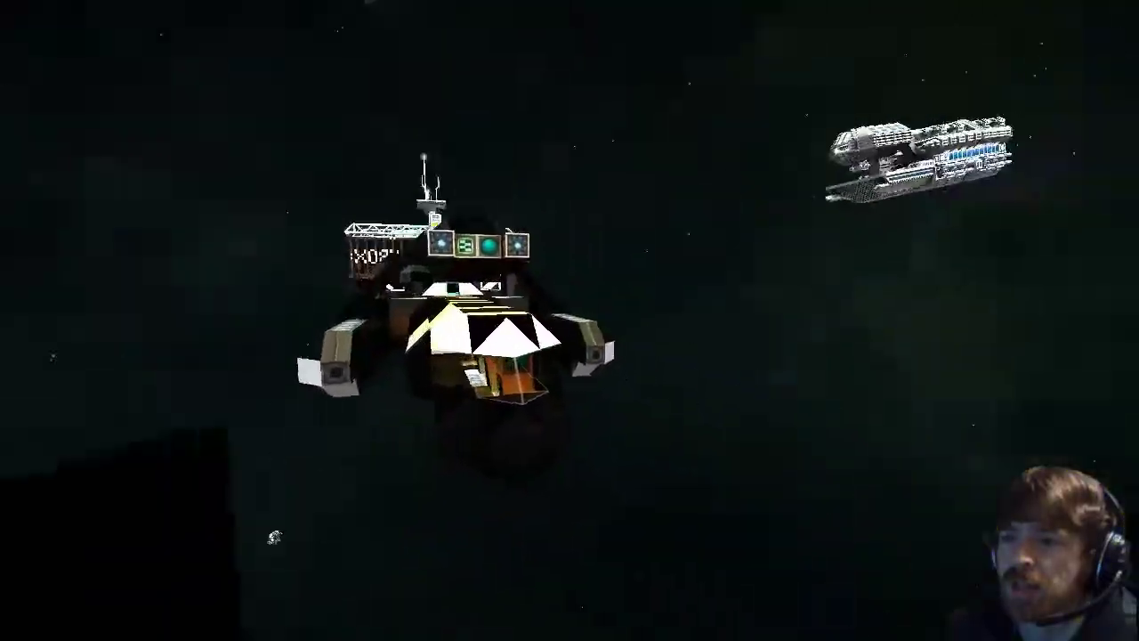
pyautogui.press('s')
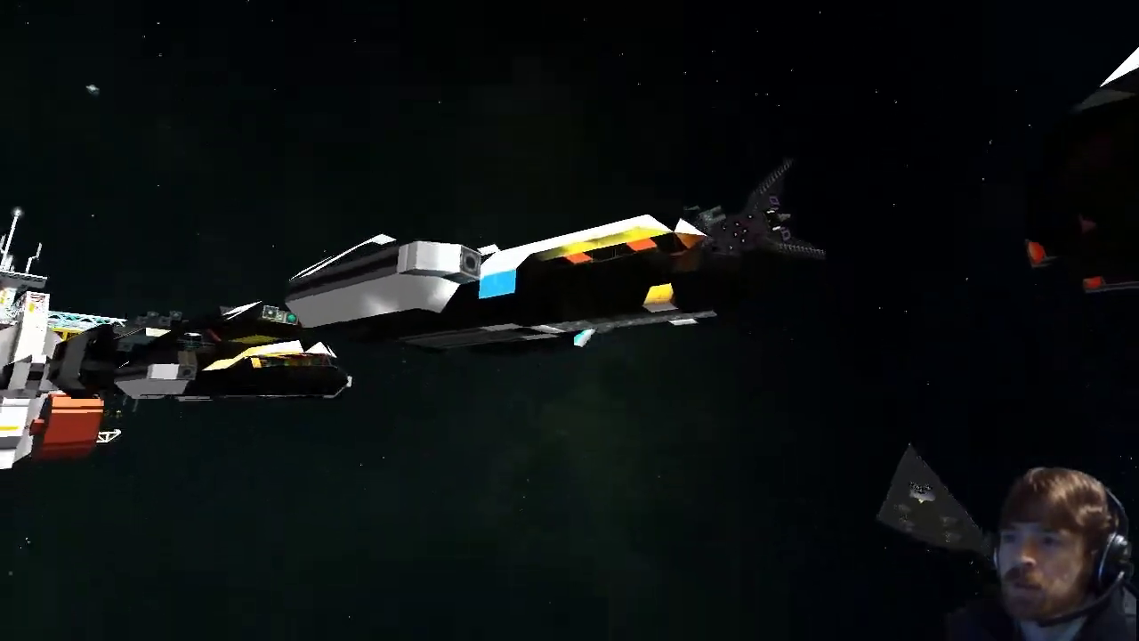
pyautogui.press('w')
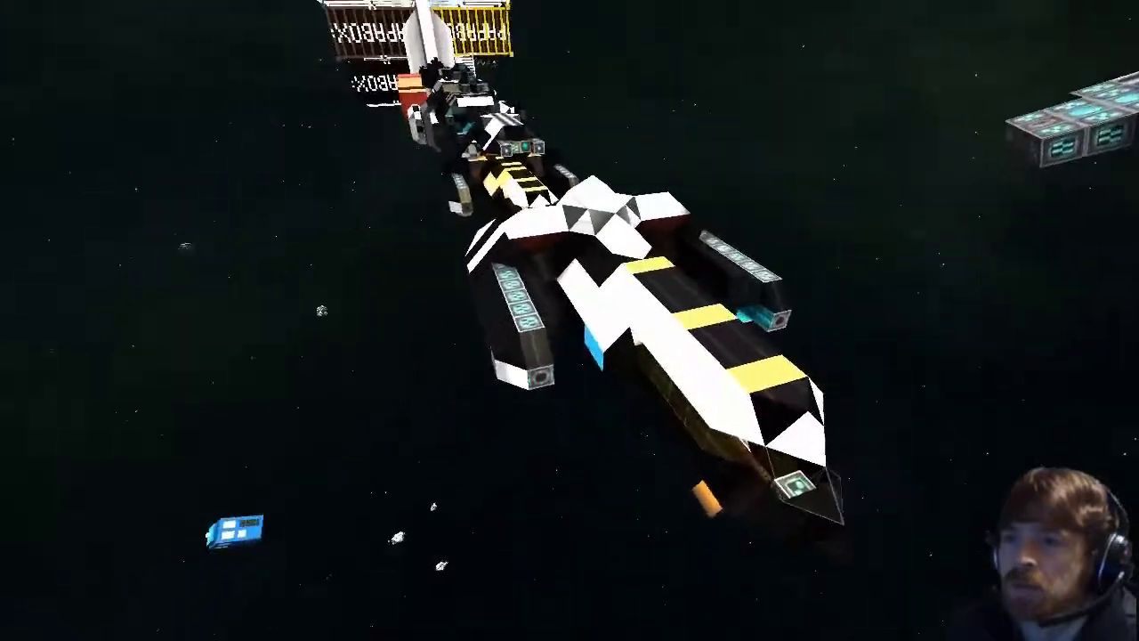
pyautogui.press('d')
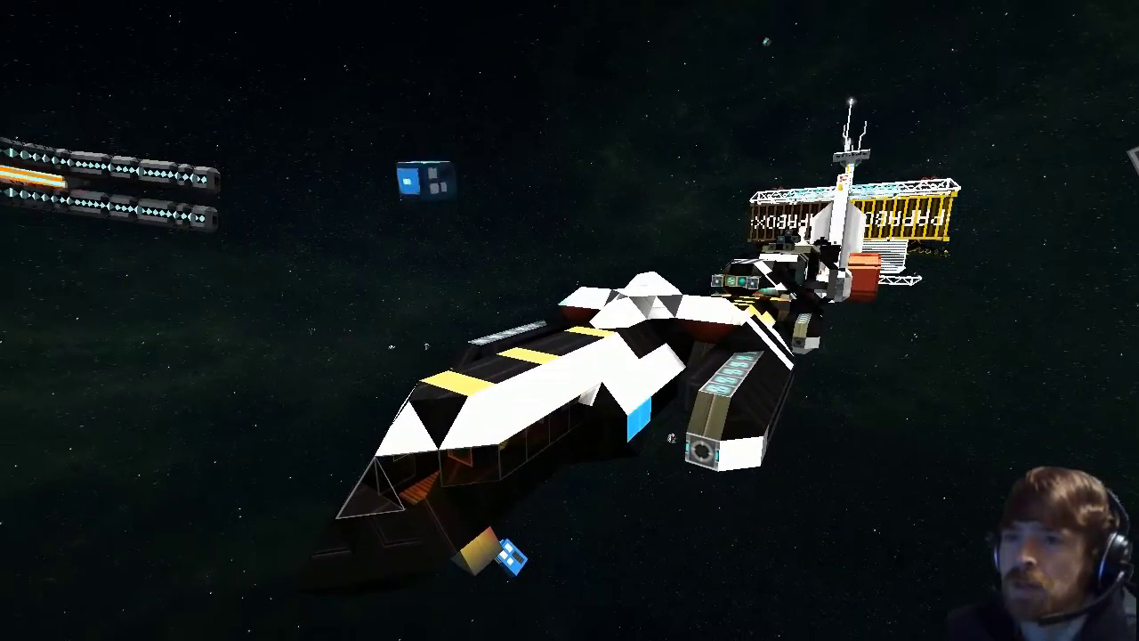
pyautogui.press('w')
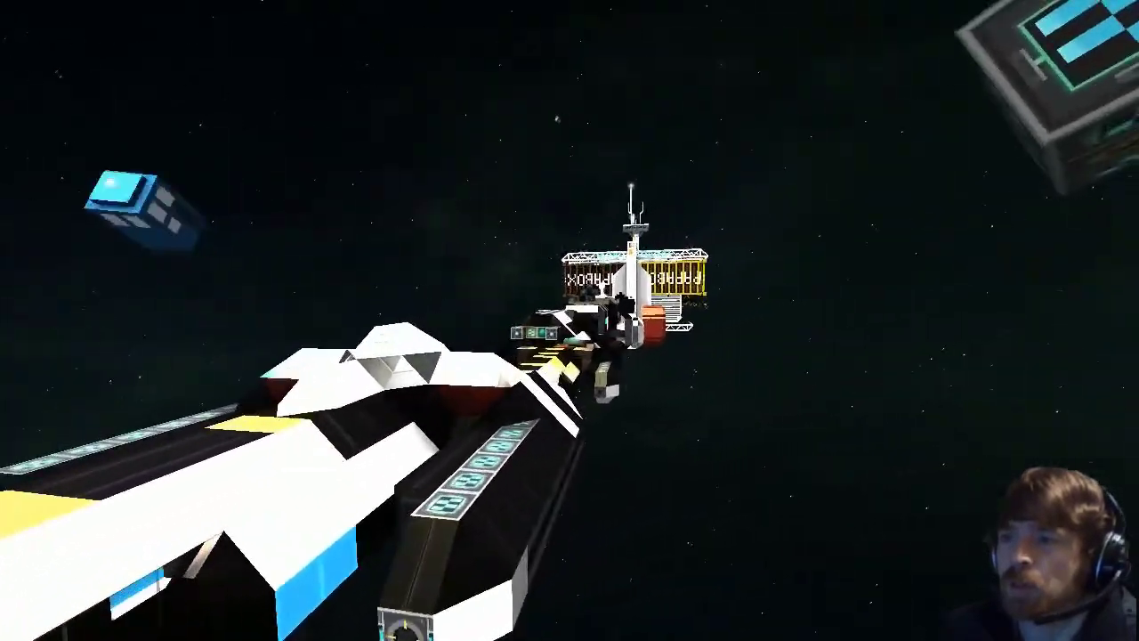
# Fly past the station and close above the yellow-black striped ship
pyautogui.press('s')
pyautogui.press('w')
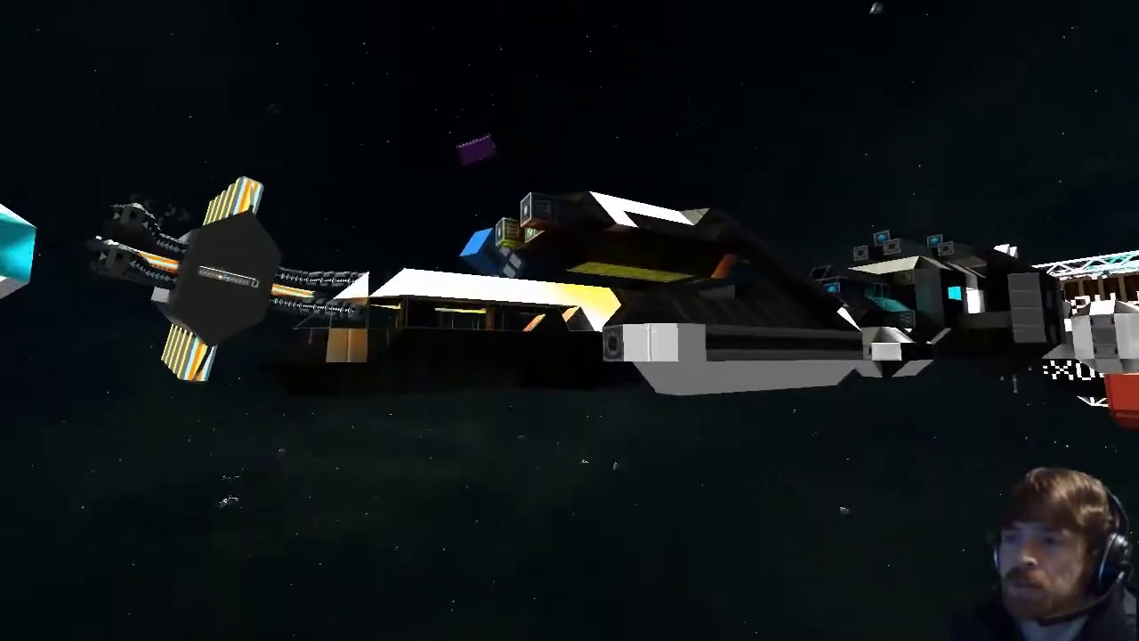
pyautogui.press('w')
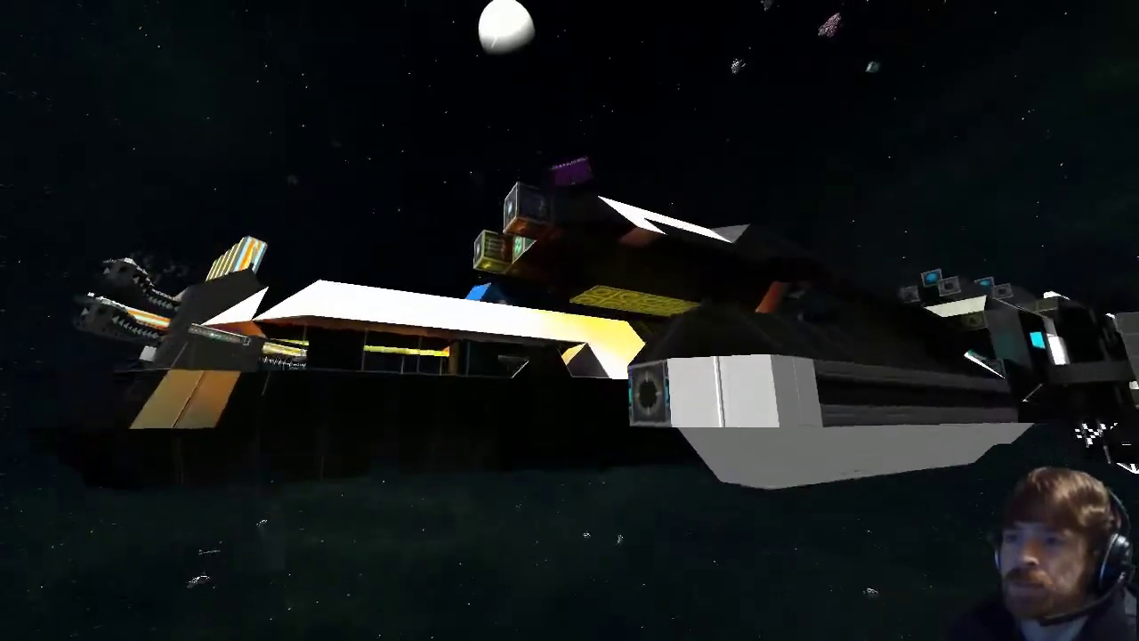
pyautogui.press('w')
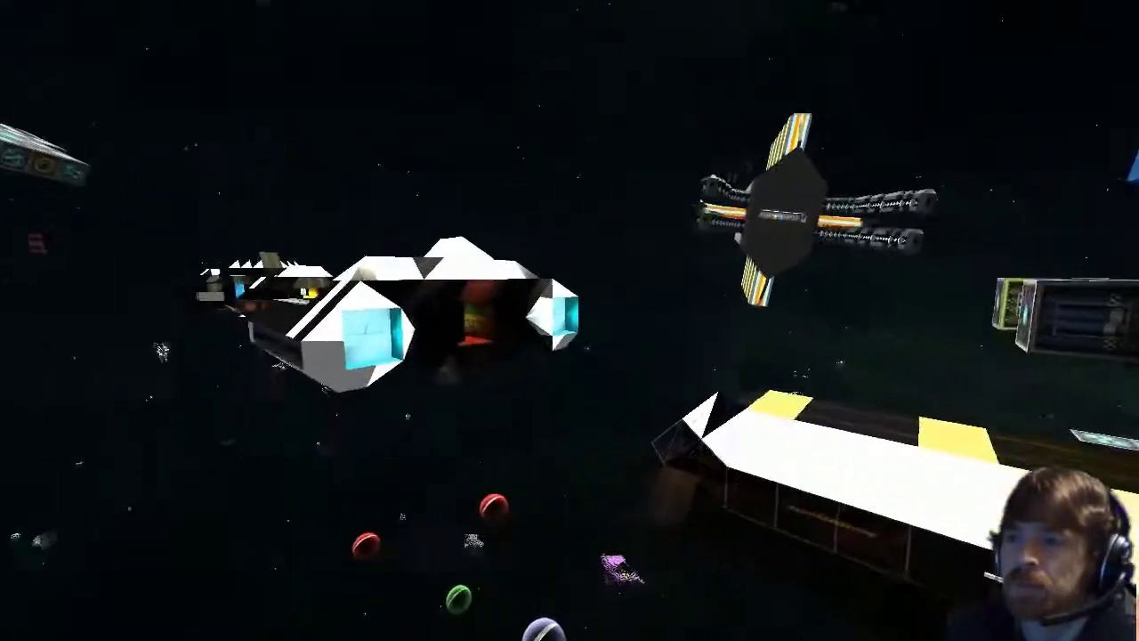
pyautogui.press('w')
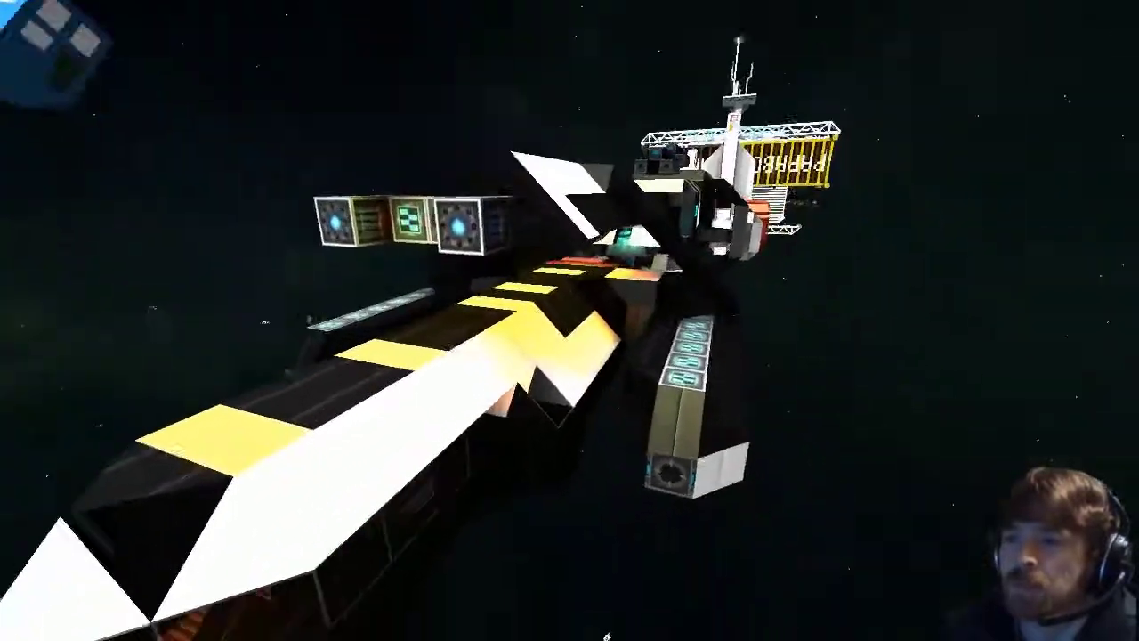
# Pass through the ship's interior corridor and out to the black-and-white ship
pyautogui.press('w')
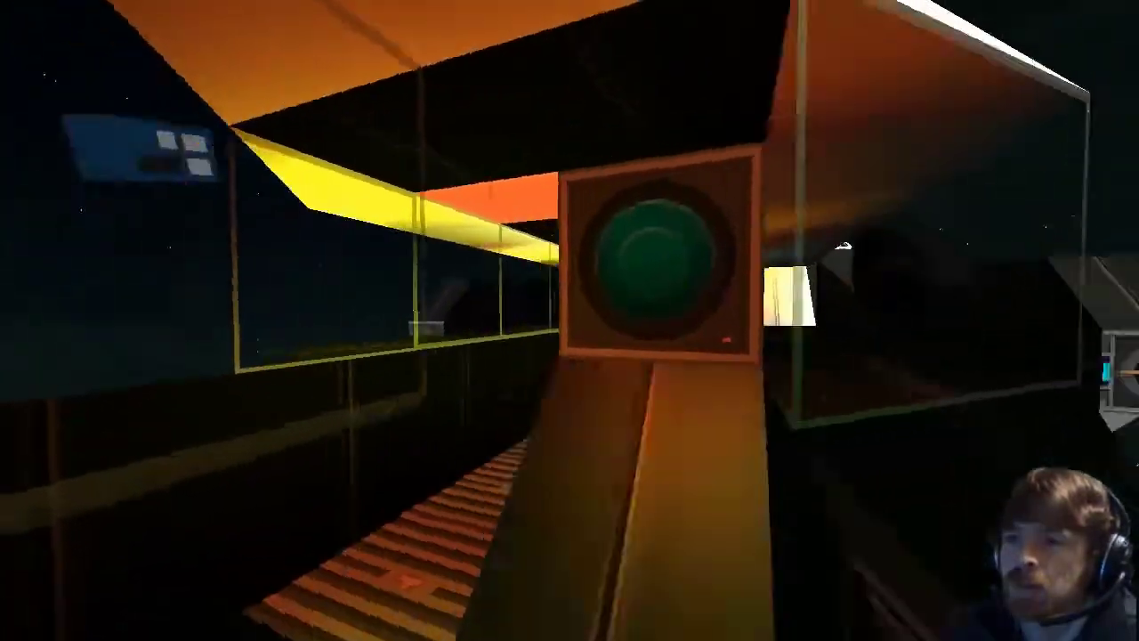
pyautogui.press('w')
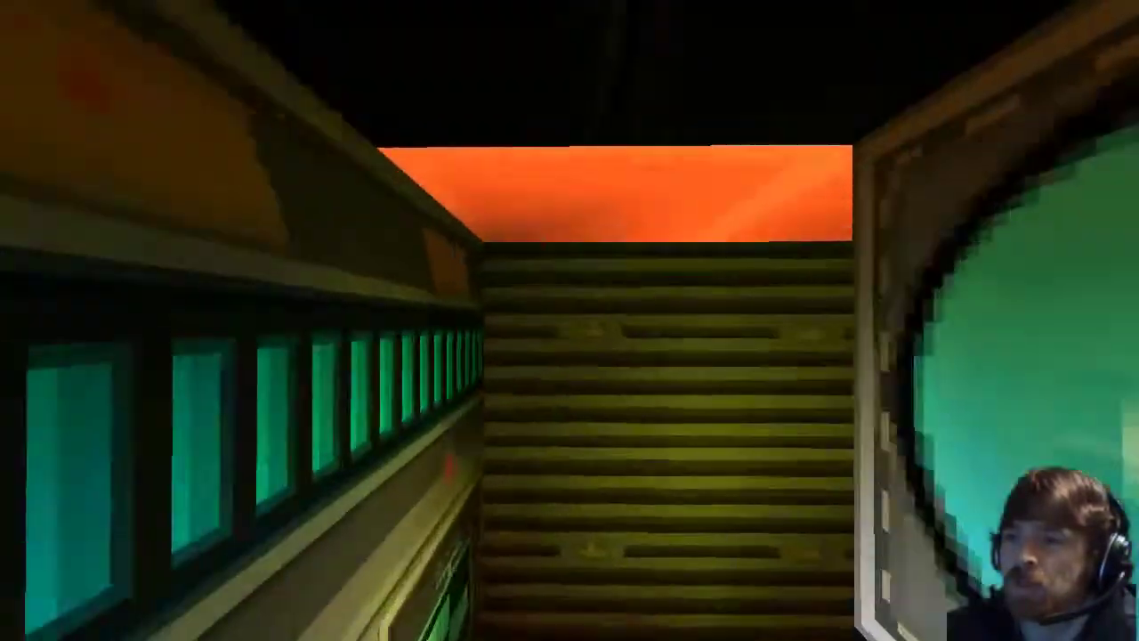
pyautogui.press('w')
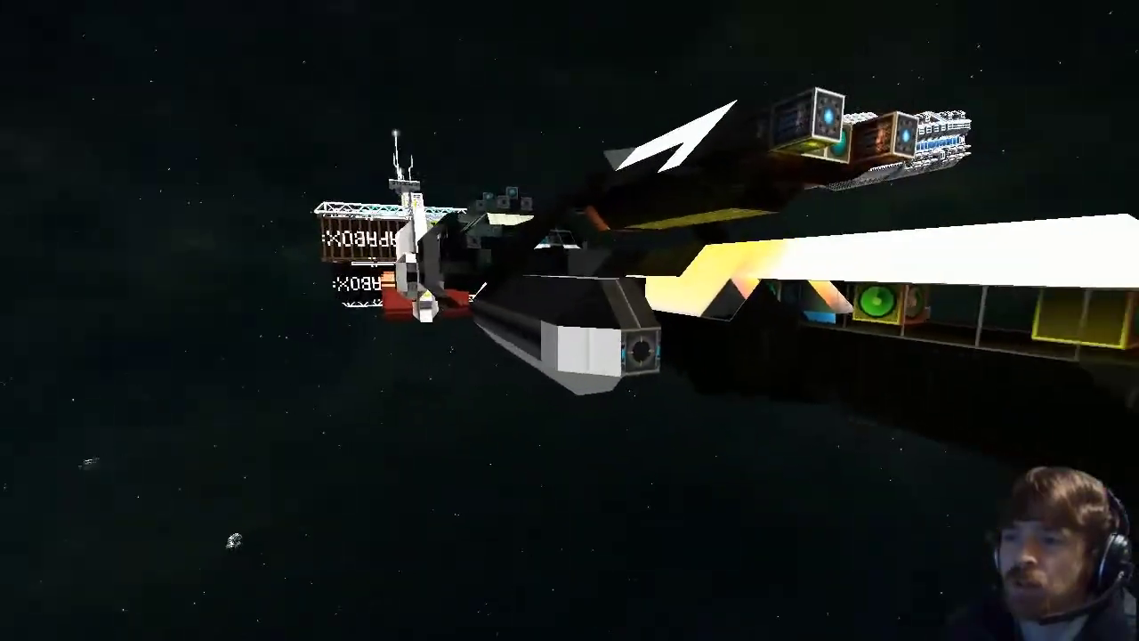
pyautogui.press('w')
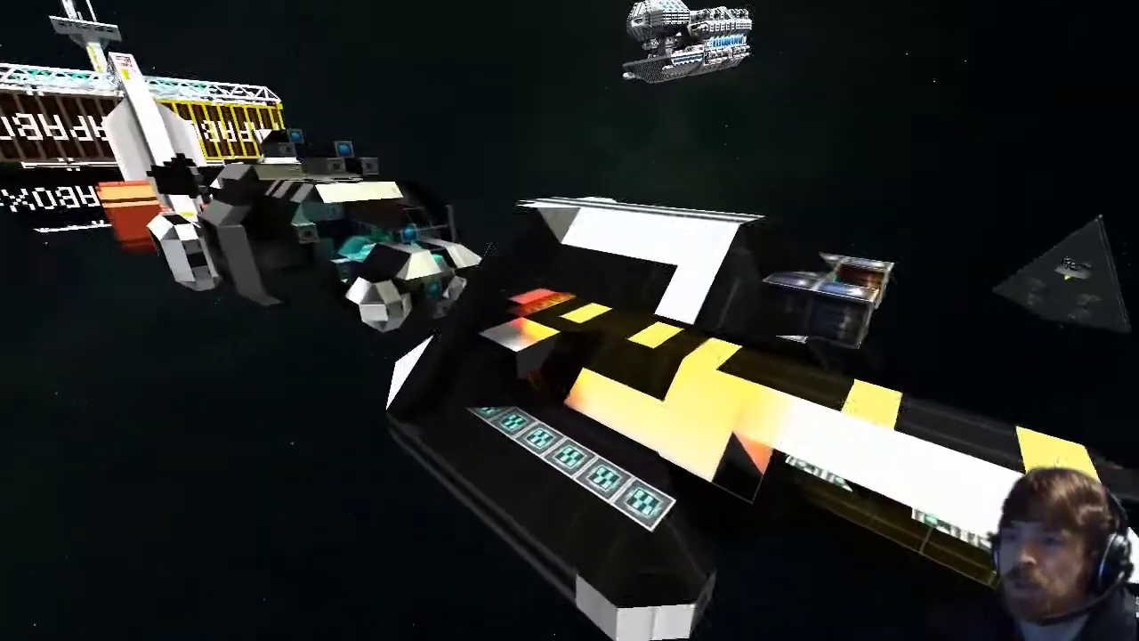
pyautogui.press('w')
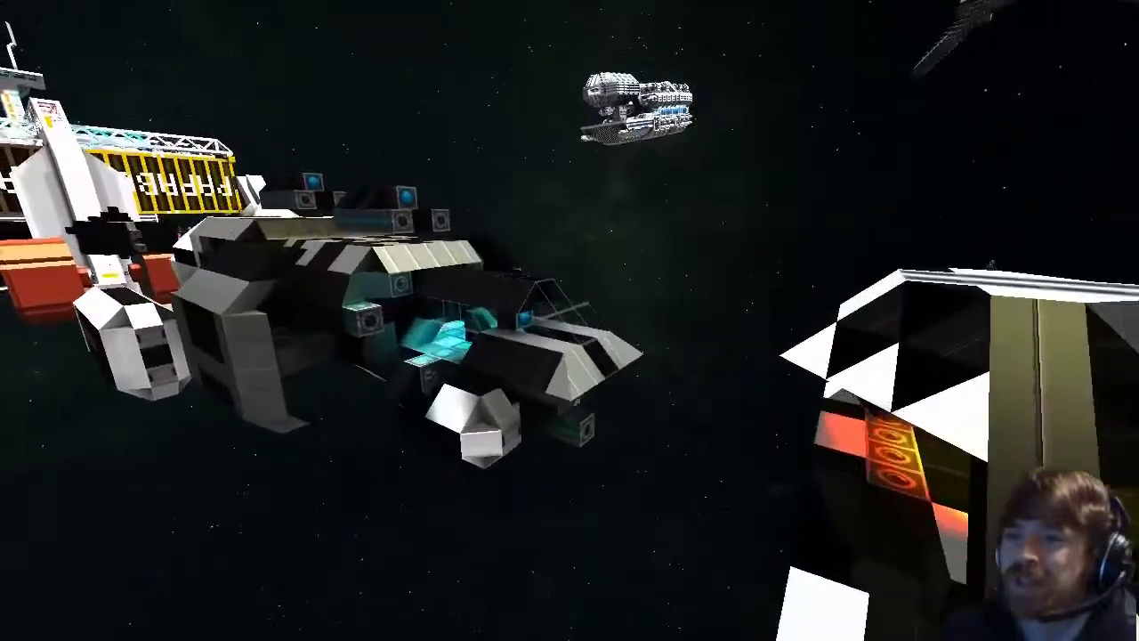
pyautogui.press('a')
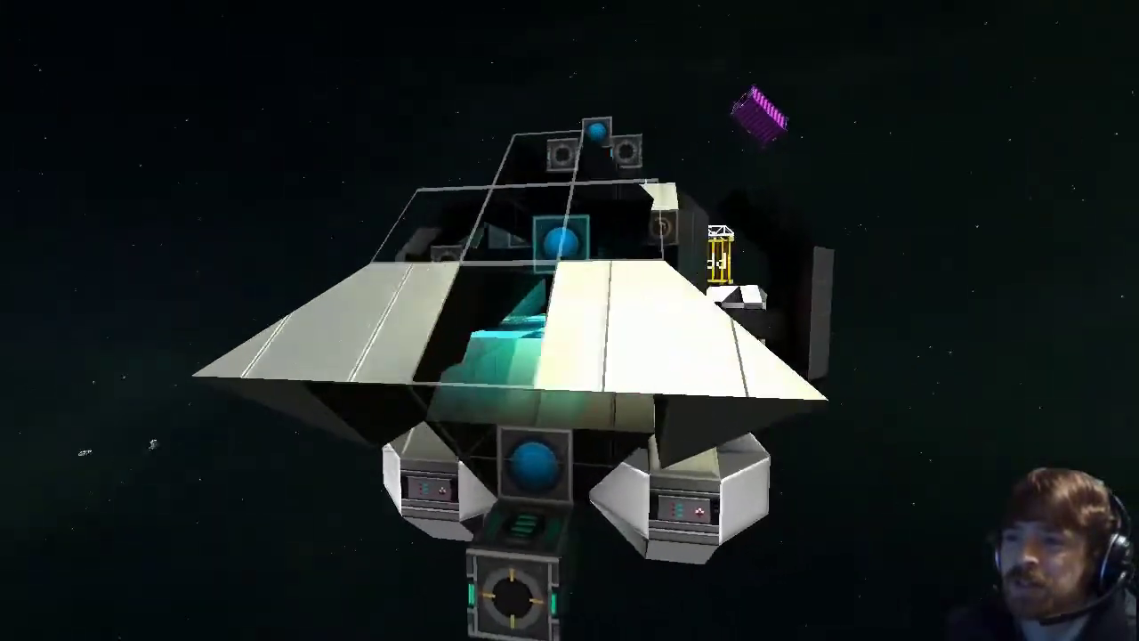
# Circle the blocky ship's flank around to its rear engines
pyautogui.press('w')
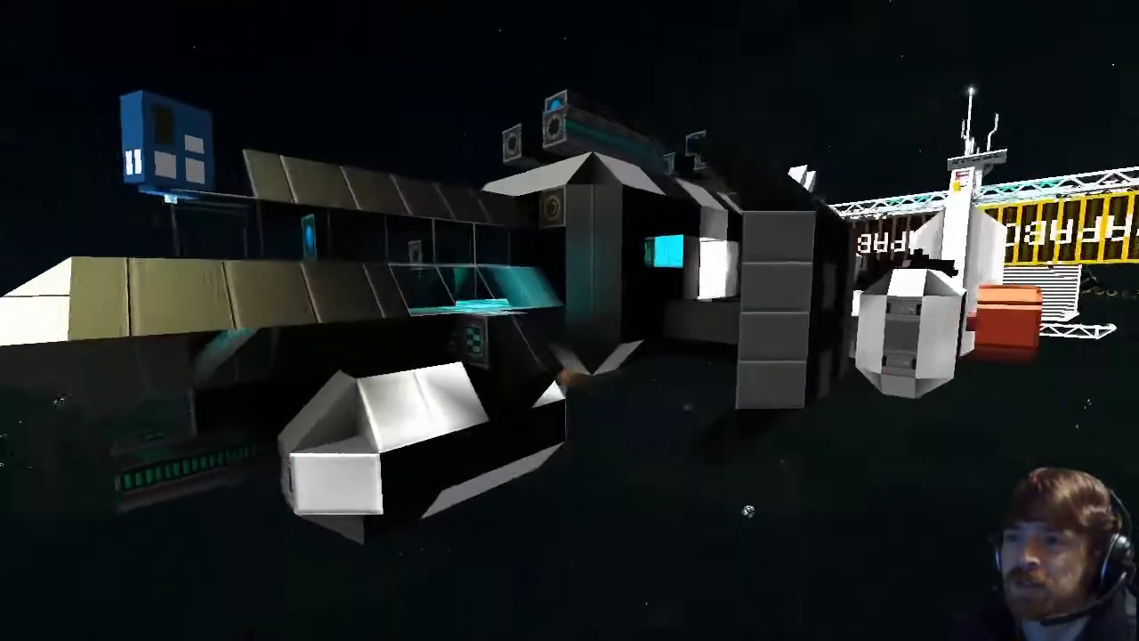
pyautogui.press('s')
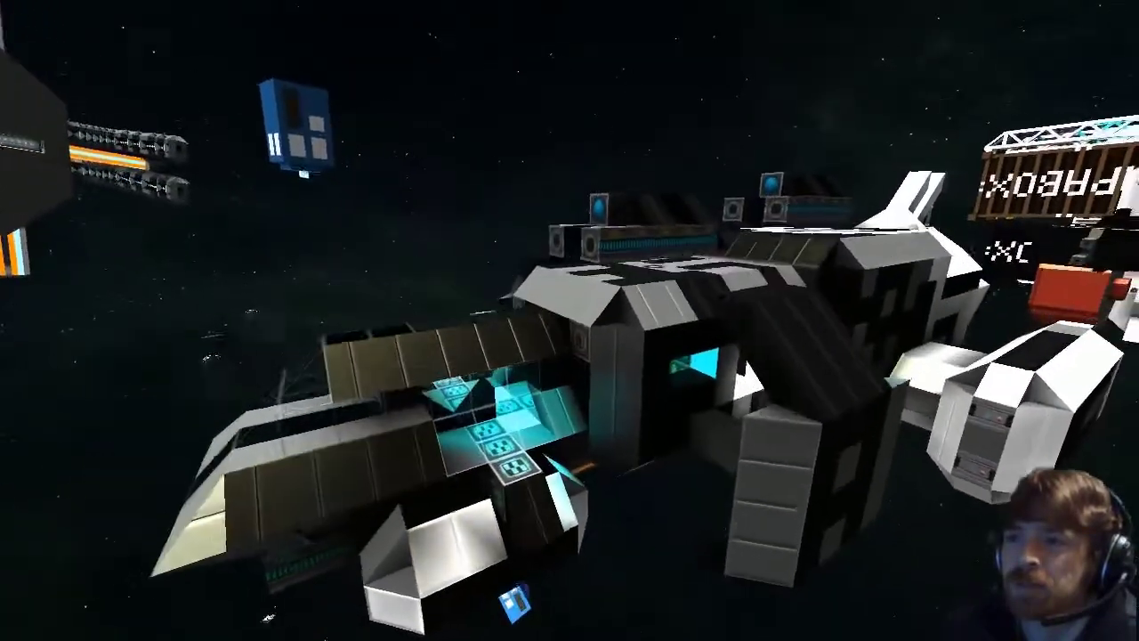
pyautogui.press('s')
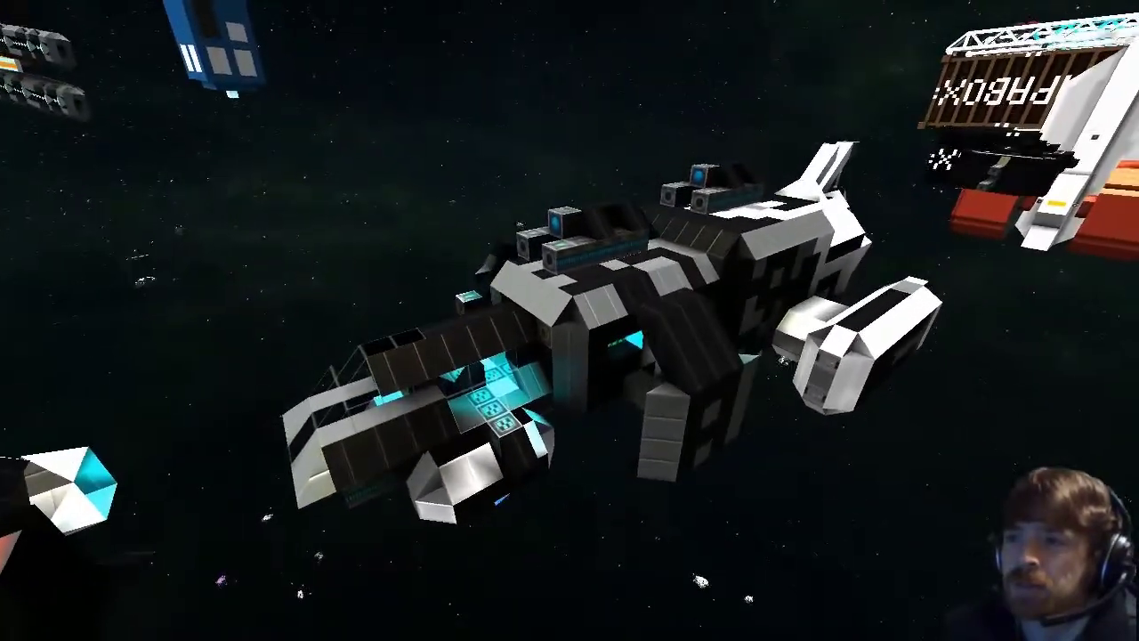
pyautogui.press('w')
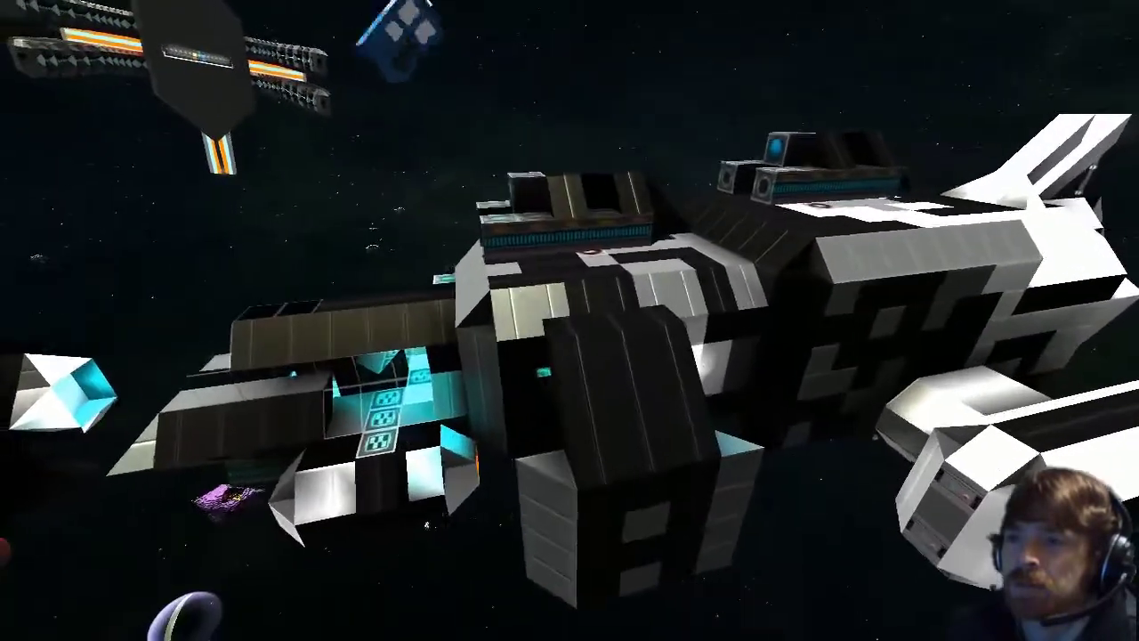
pyautogui.press('a')
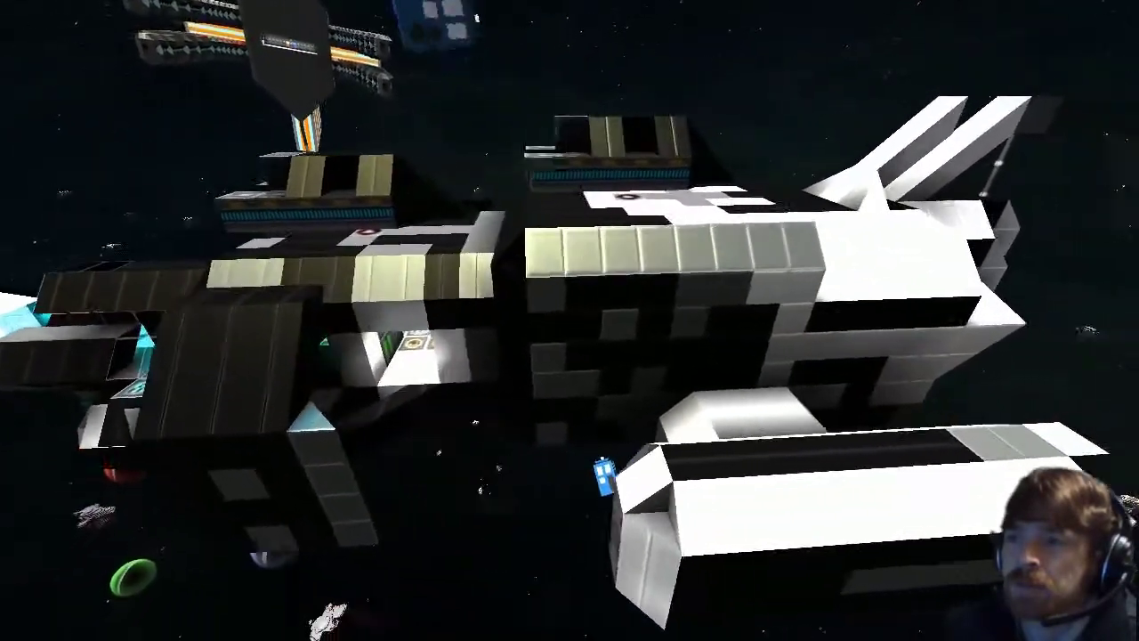
pyautogui.press('a')
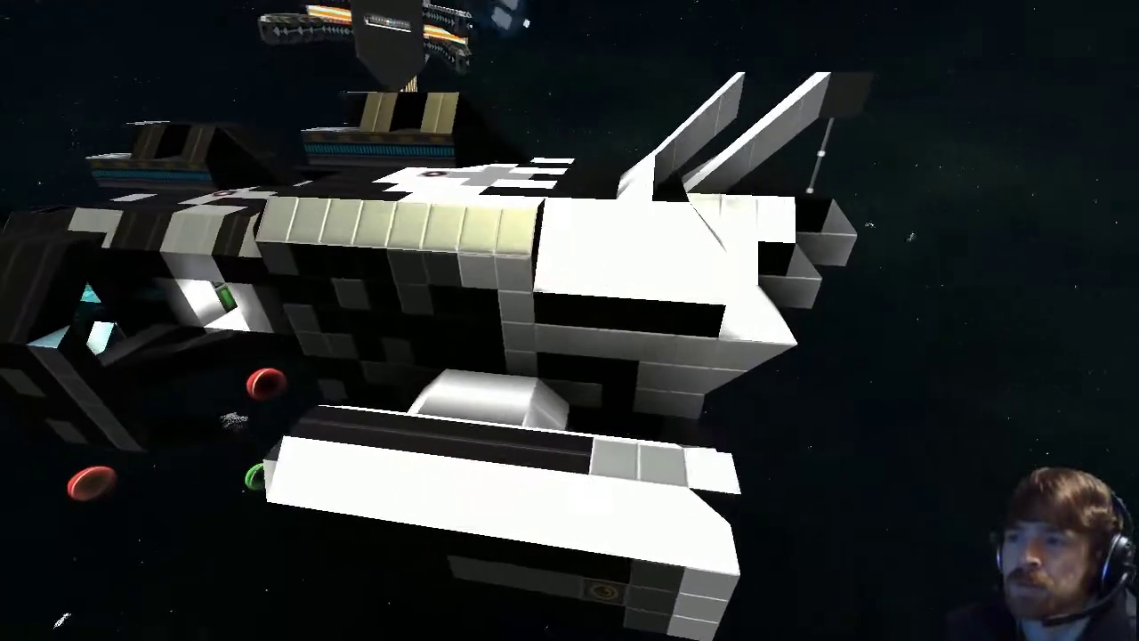
pyautogui.press('a')
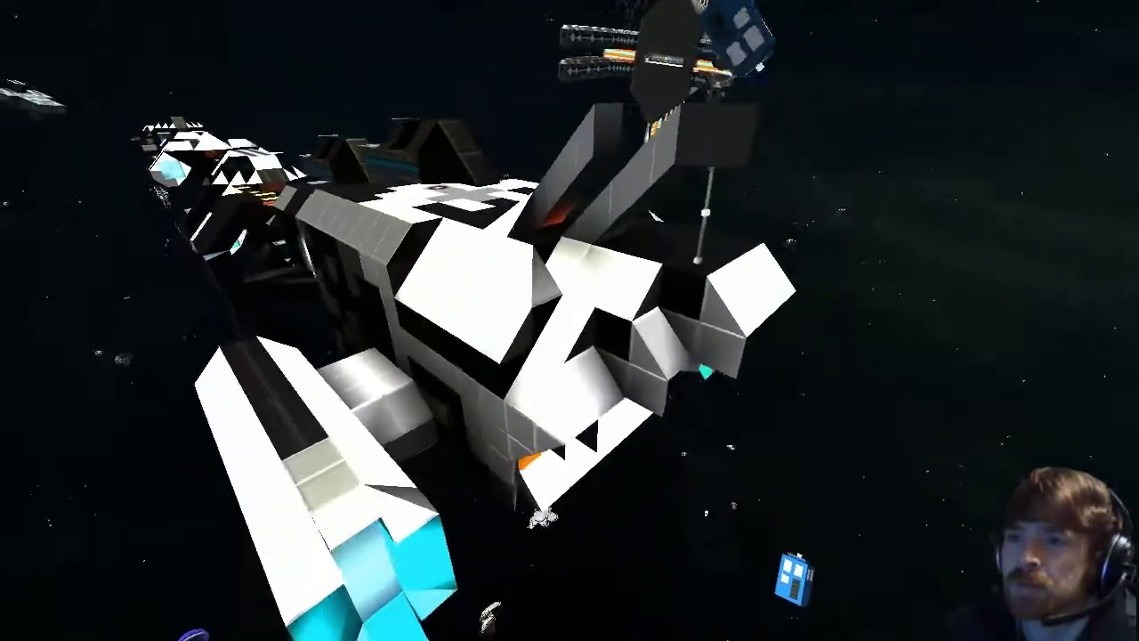
pyautogui.press('a')
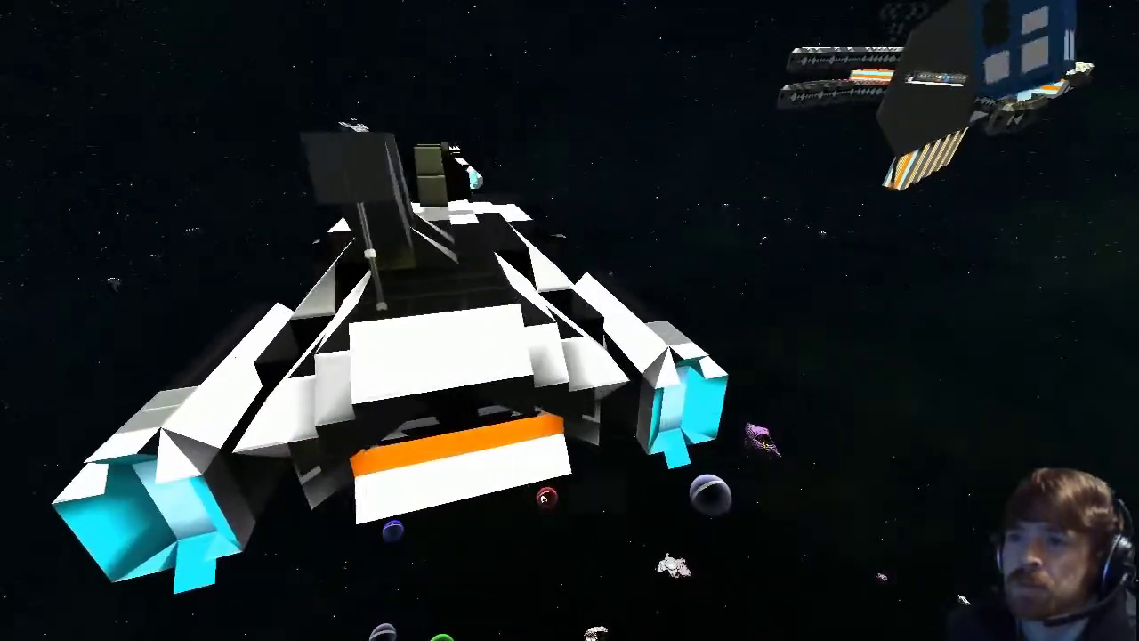
pyautogui.press('a')
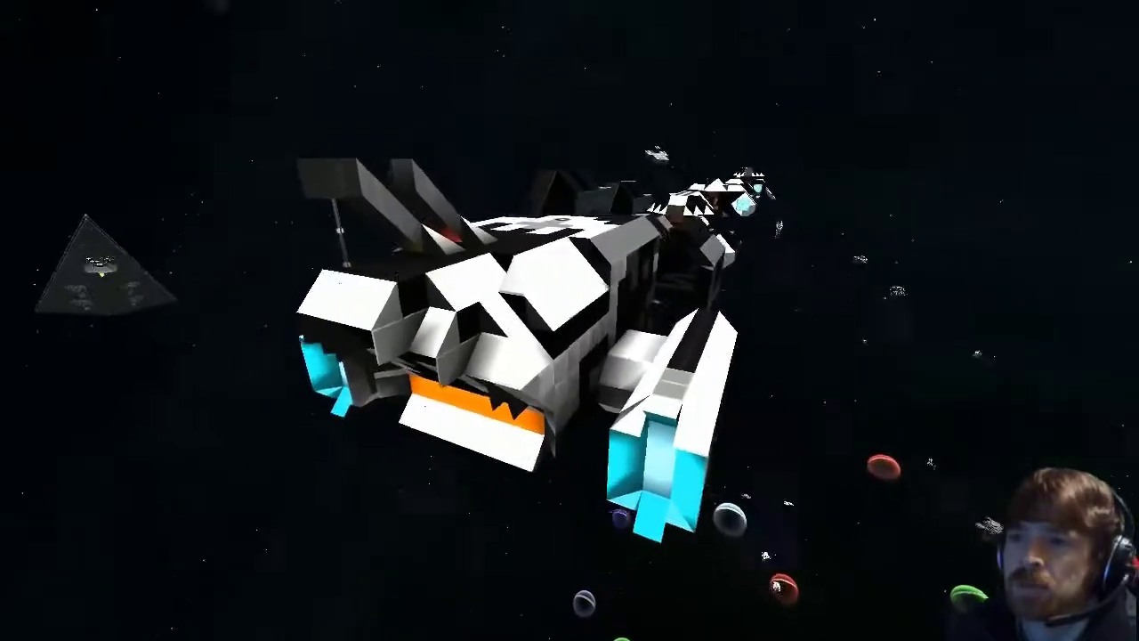
# Fly along the ship's length, then circle beneath it to show the underside
pyautogui.press('w')
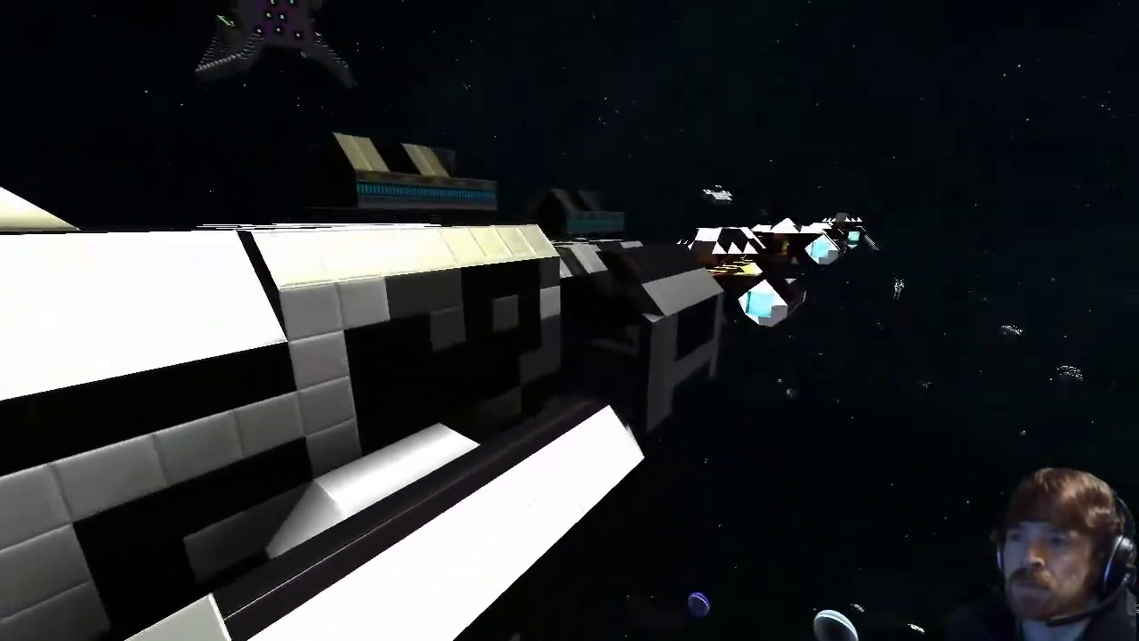
pyautogui.press('w')
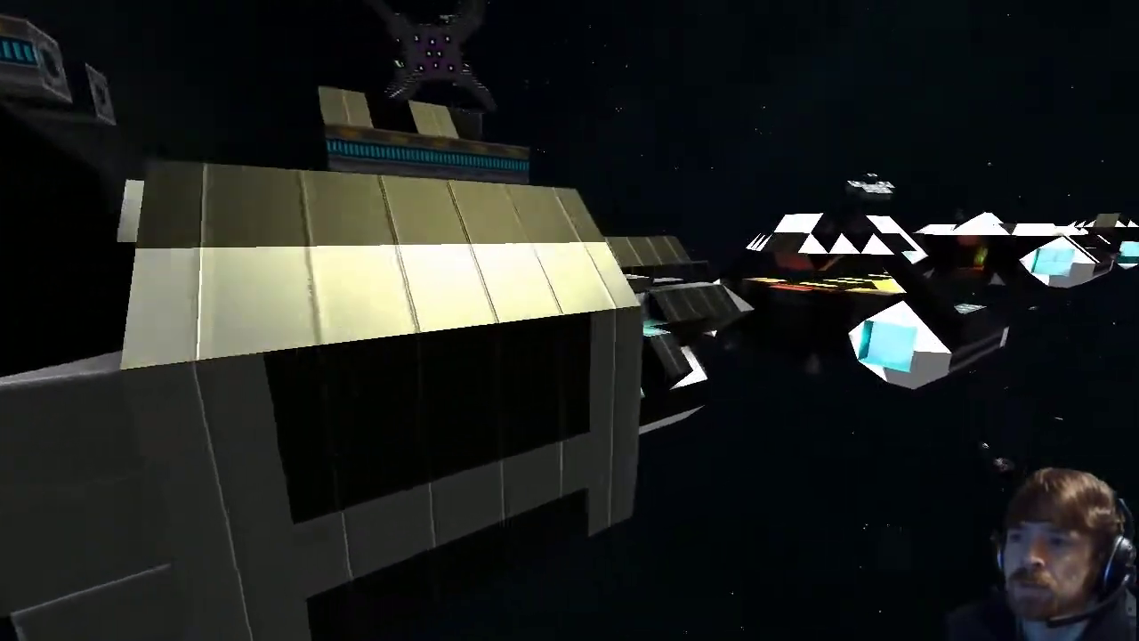
pyautogui.press('s')
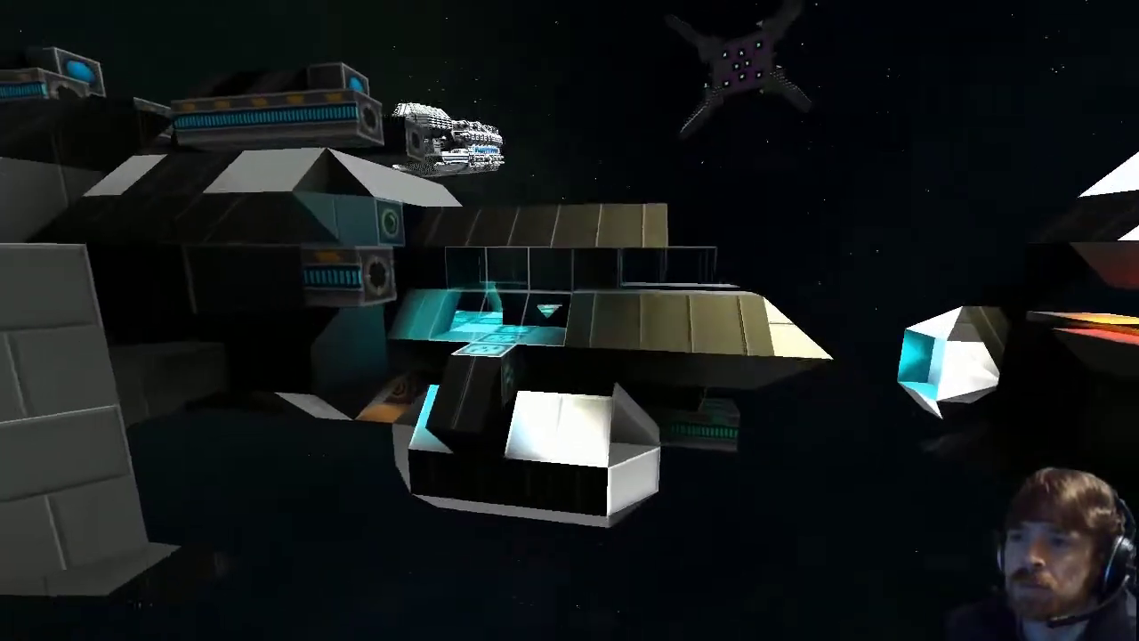
pyautogui.press('s')
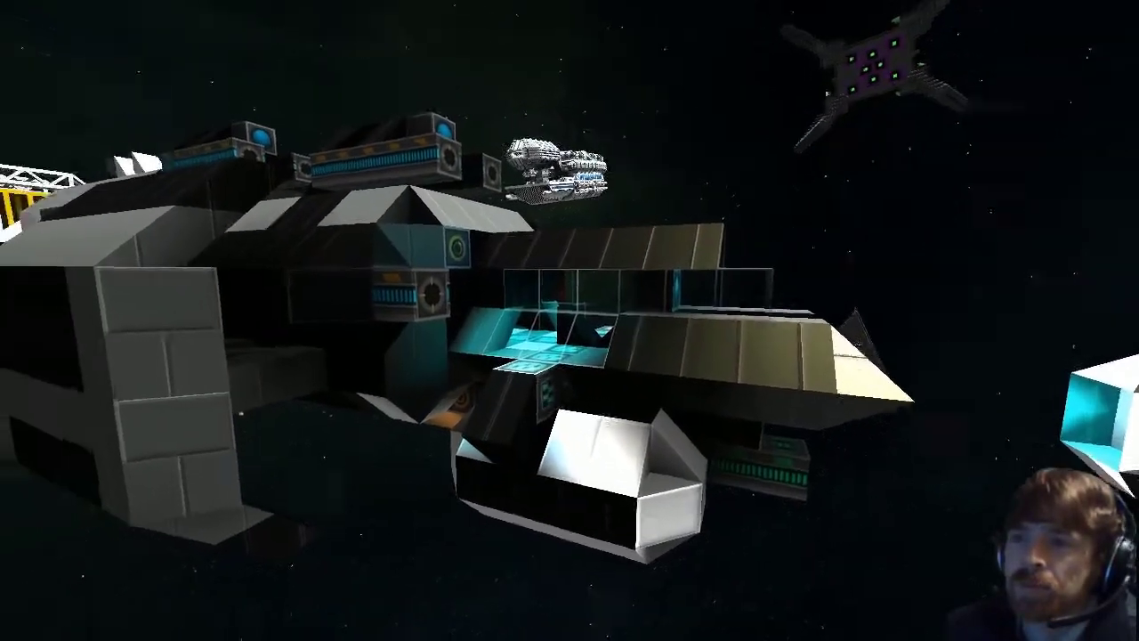
pyautogui.press('d')
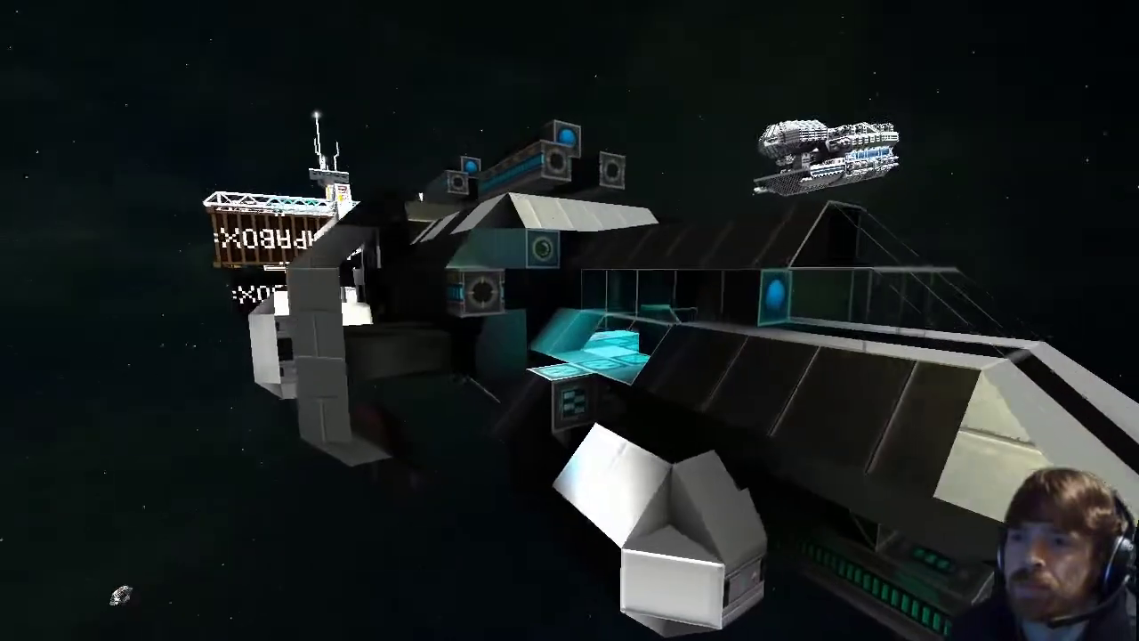
pyautogui.press('d')
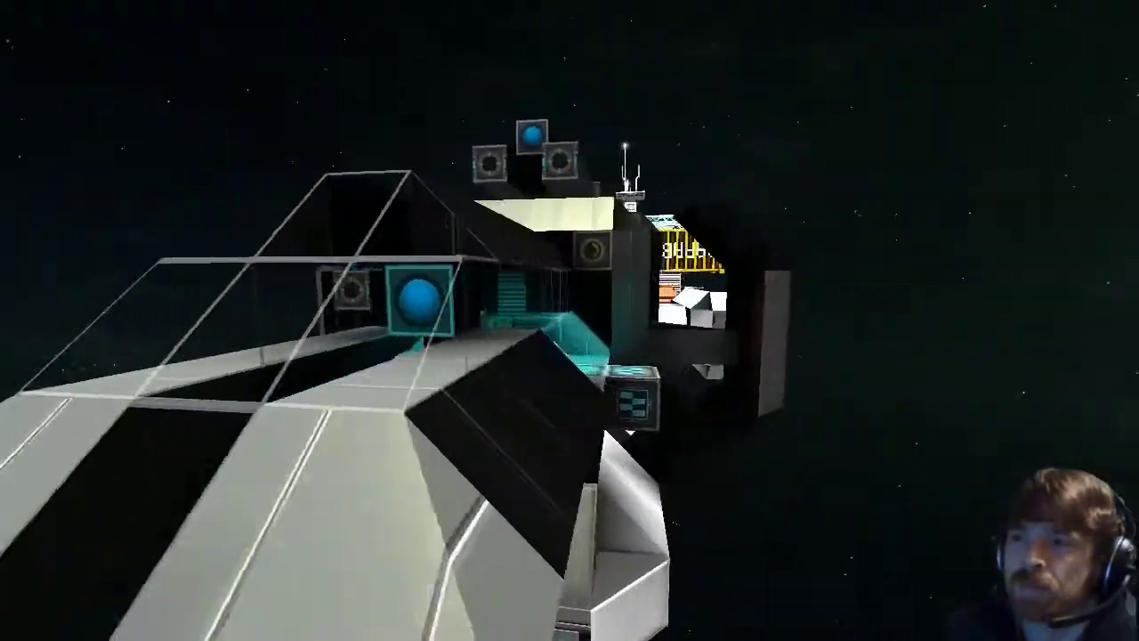
pyautogui.press('d')
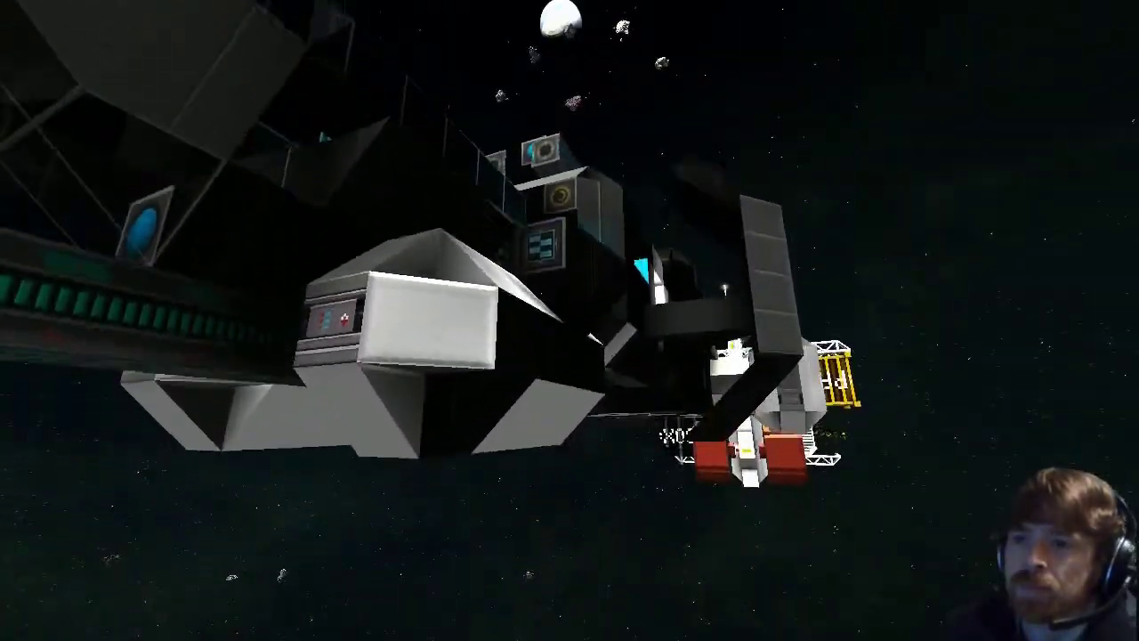
pyautogui.press('d')
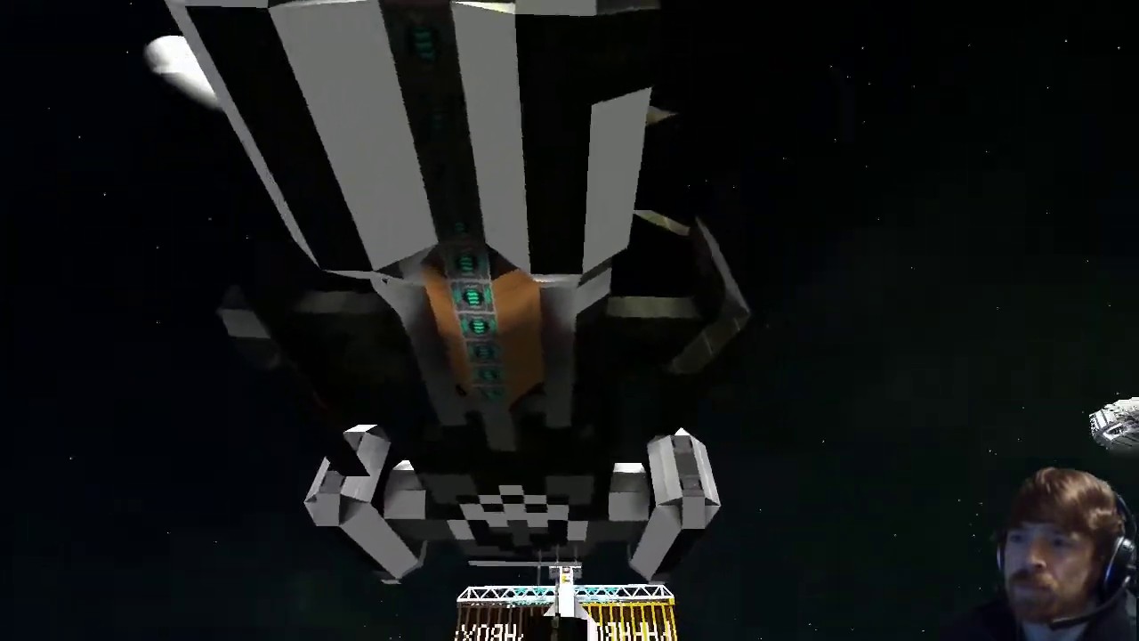
pyautogui.press('d')
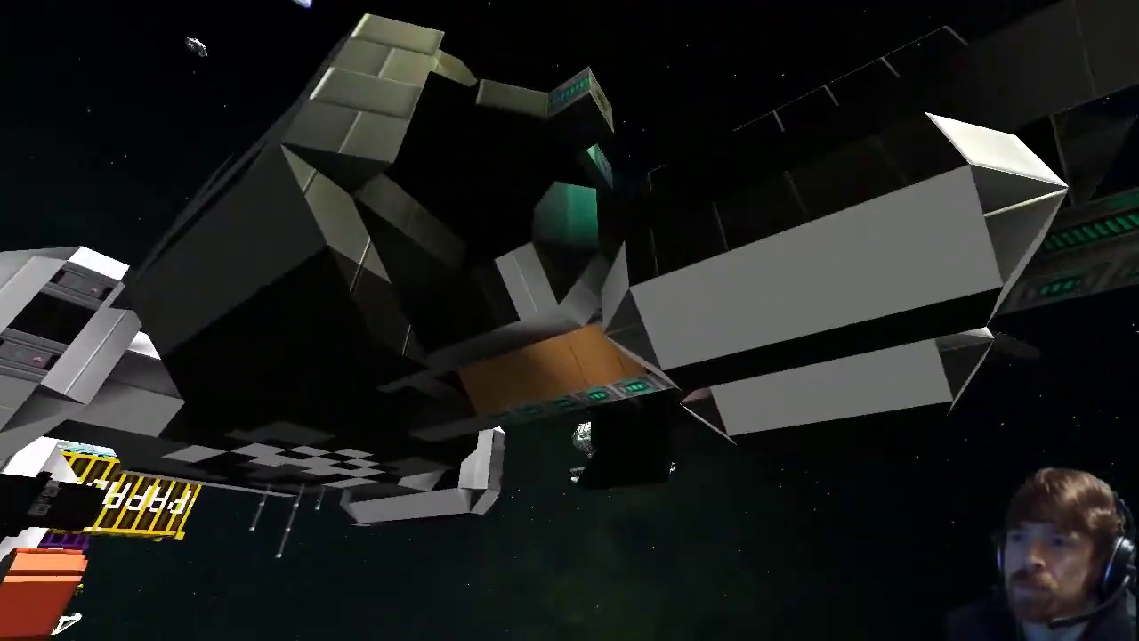
pyautogui.press('d')
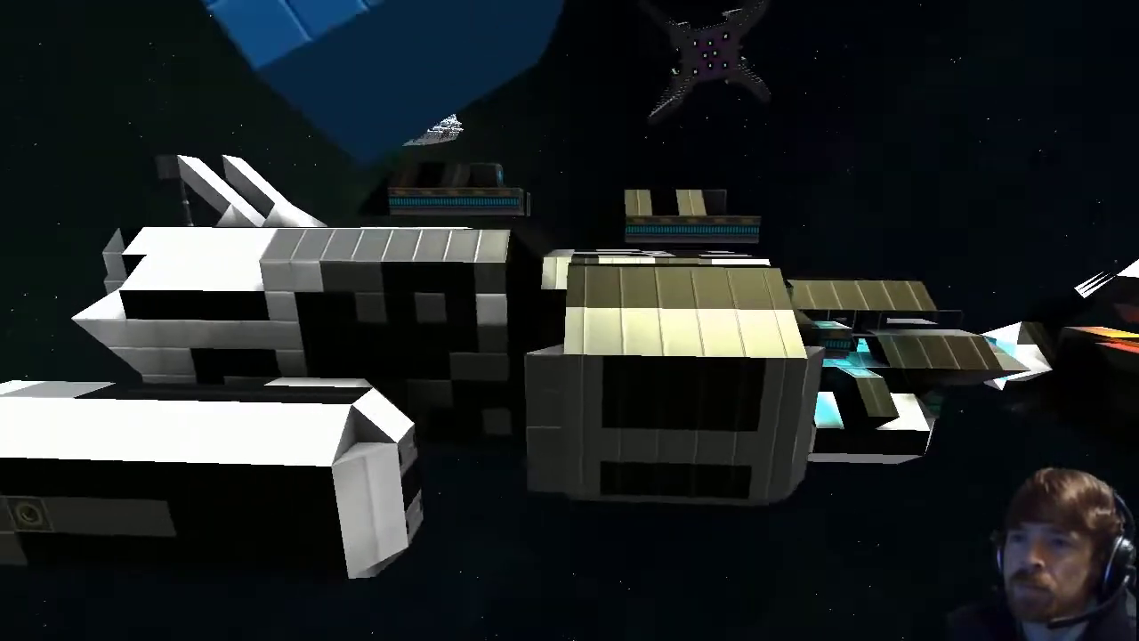
# Approach the ship's side and walk through its doorway into the blue-lit interior
pyautogui.press('w')
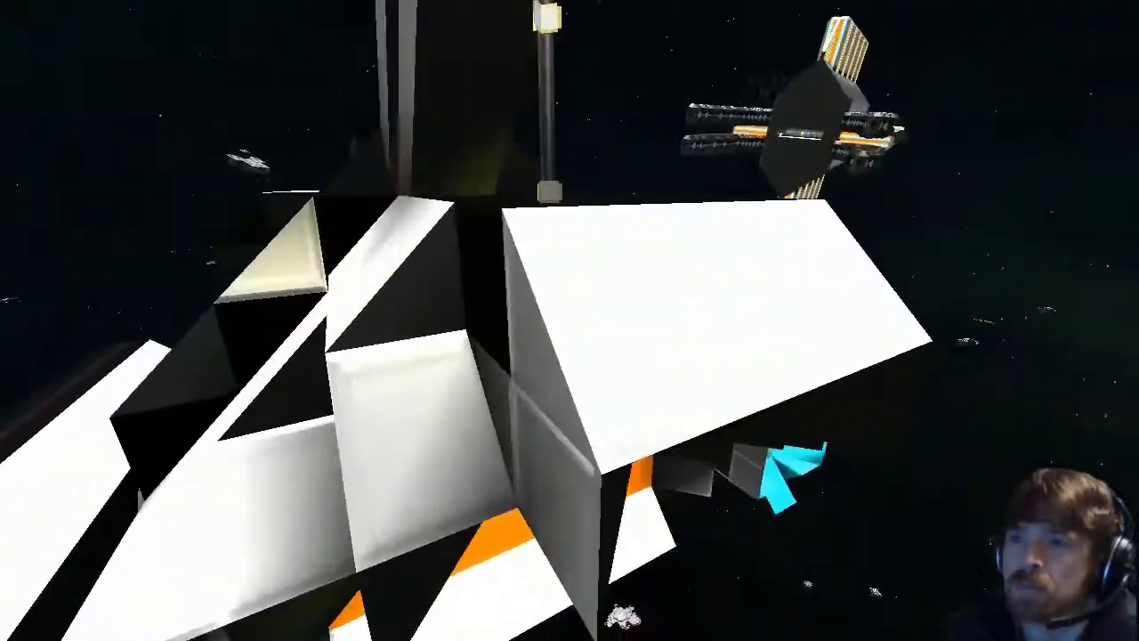
pyautogui.press('w')
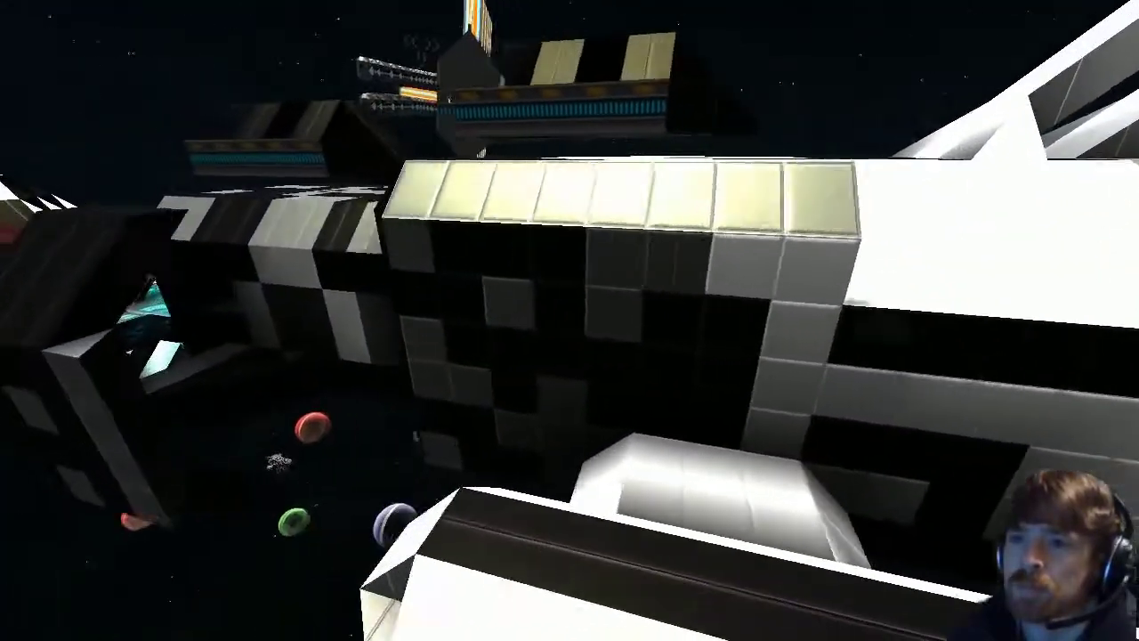
pyautogui.press('w')
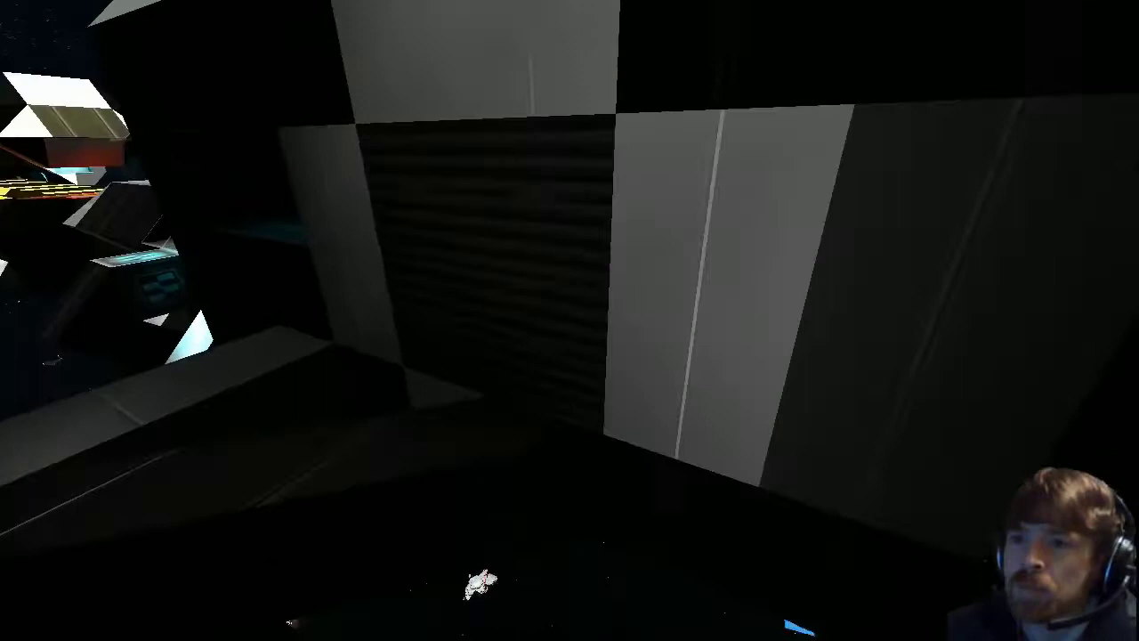
pyautogui.press('w')
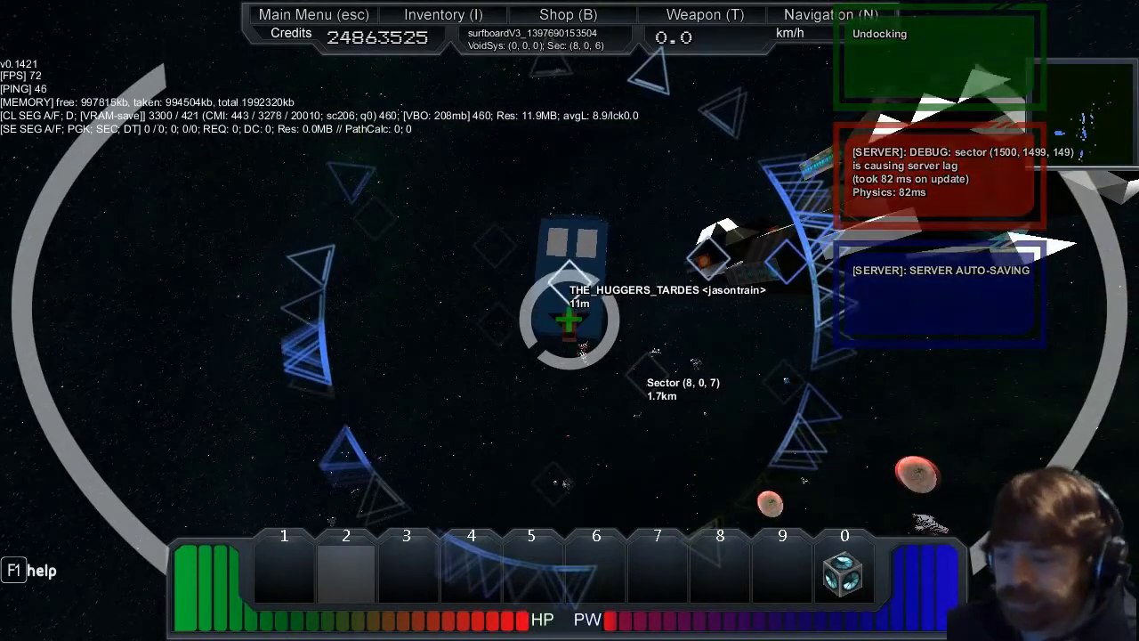
# Send /change_sector_for moving the other player to -50 -50 -50, then hide the HUD
pyautogui.press('Return')
pyautogui.write('/change_s')
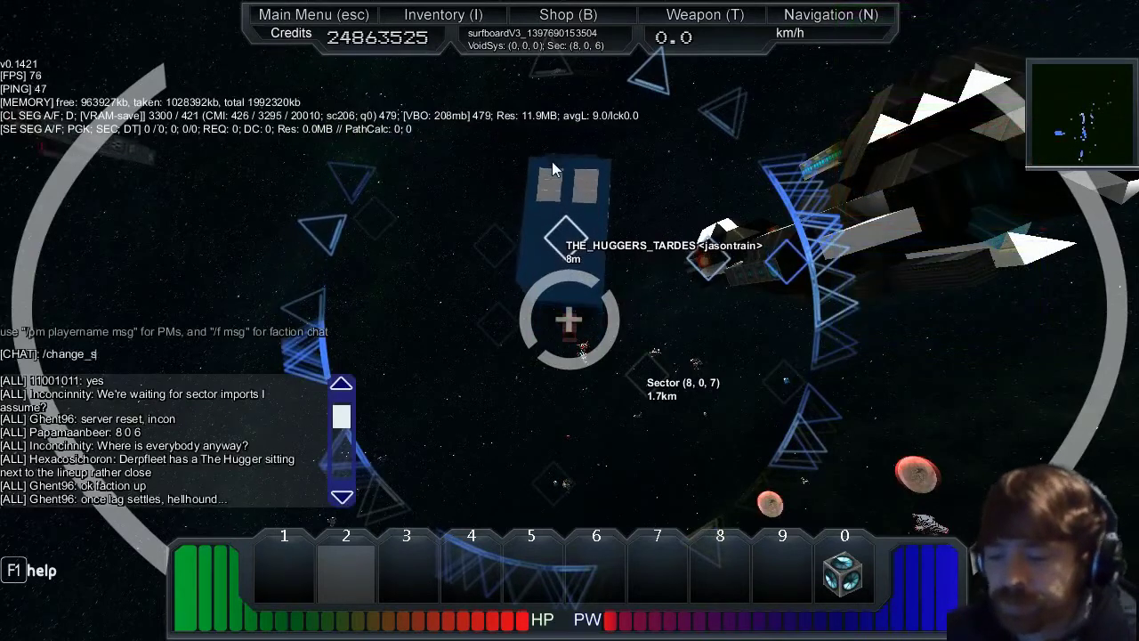
pyautogui.write('ector_')
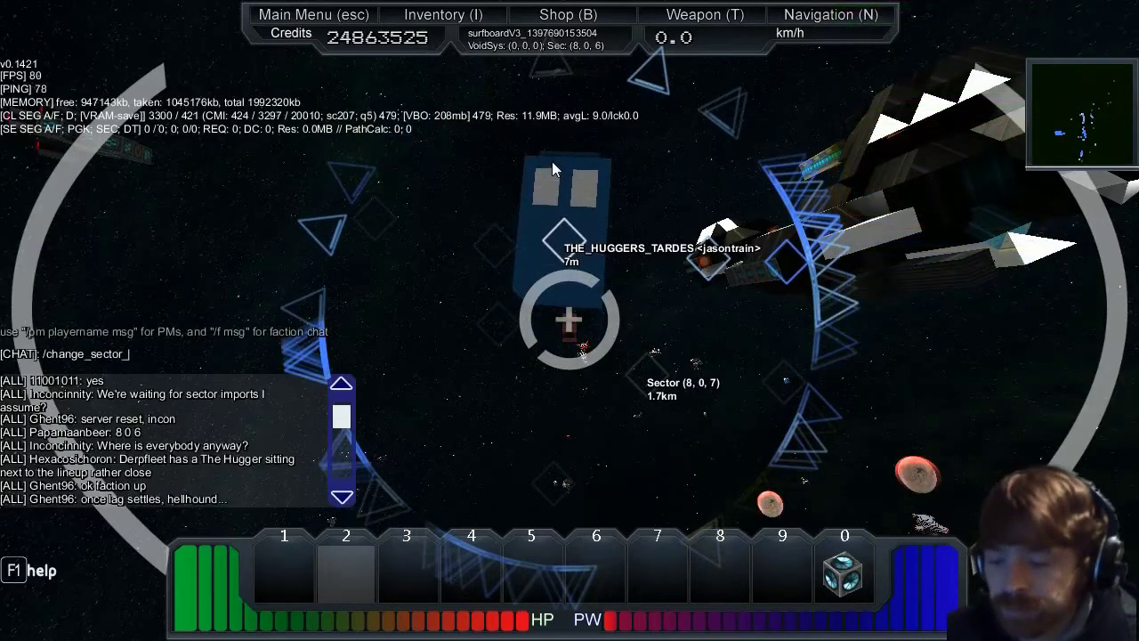
pyautogui.write('for jasontrain ')
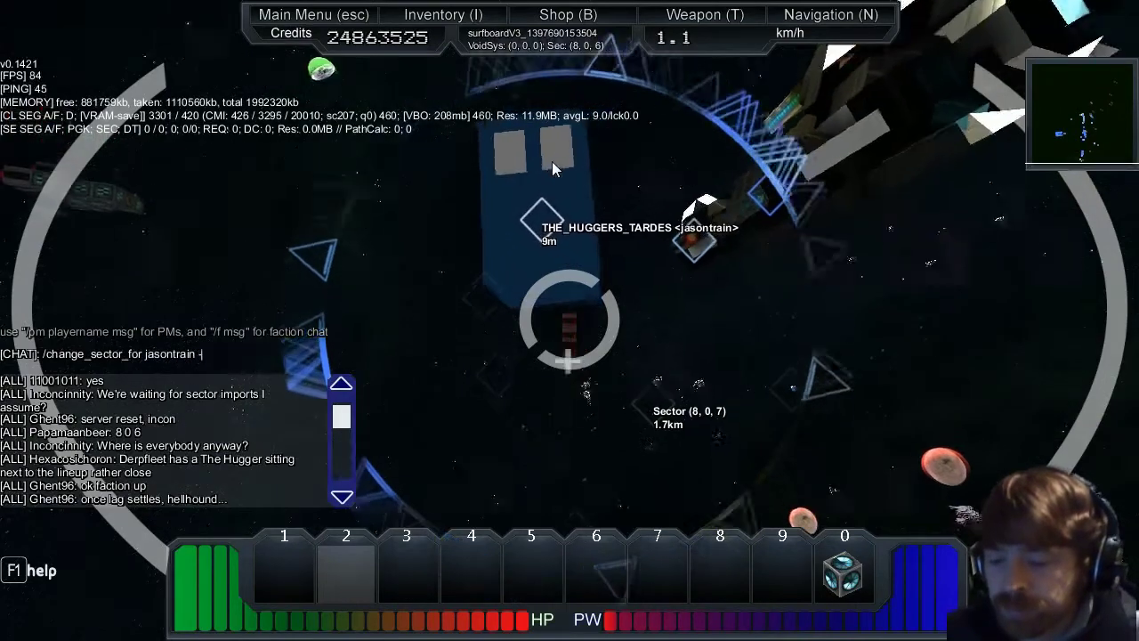
pyautogui.write('-50 -50 -50')
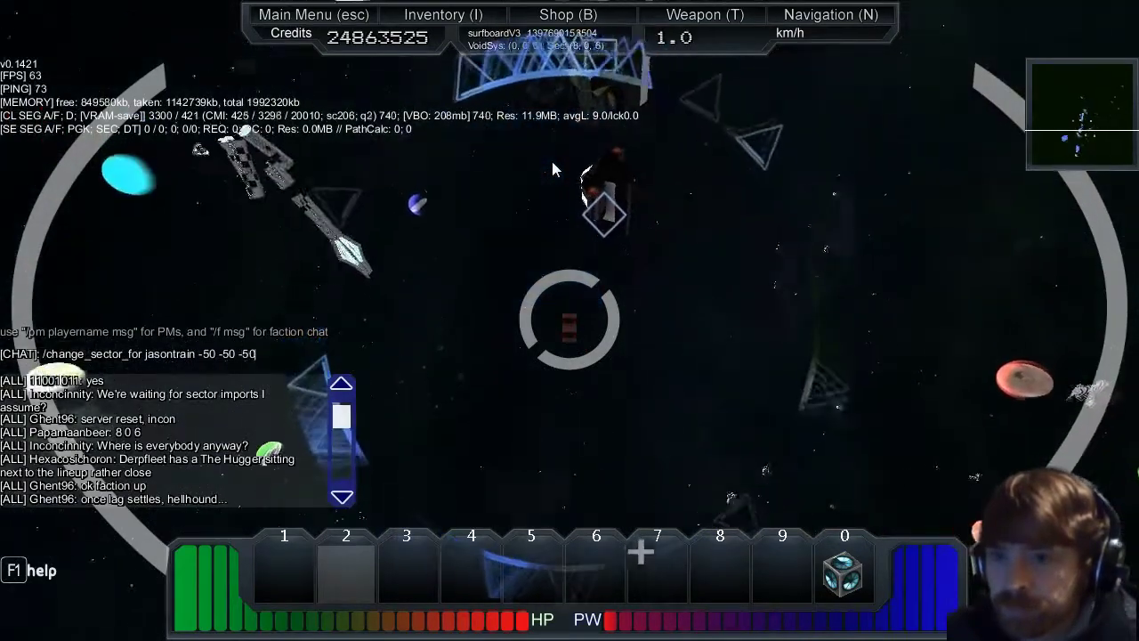
pyautogui.press('Return')
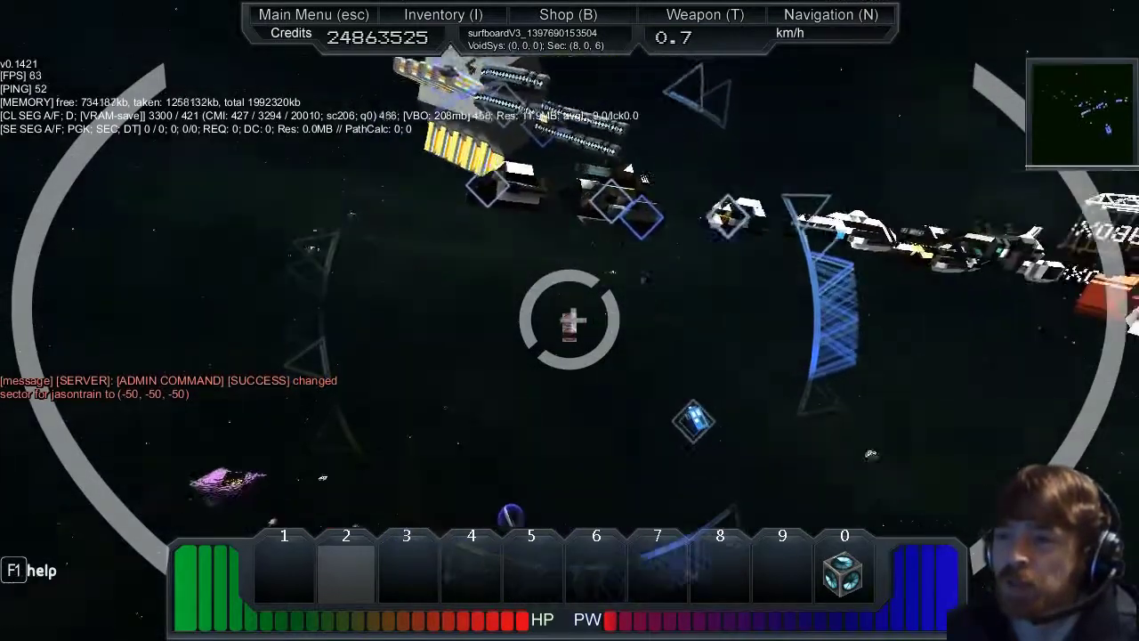
pyautogui.press('Tab')
pyautogui.press('F11')
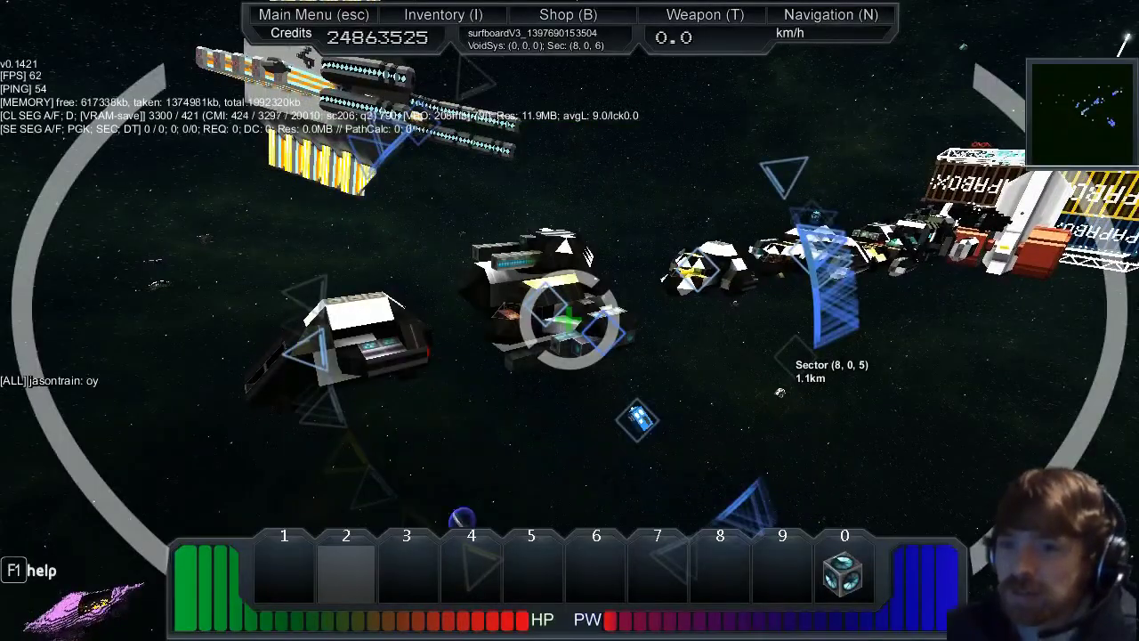
# Edit the recalled /change_sector_for command to coordinates -5 -5 -5
pyautogui.press('Return')
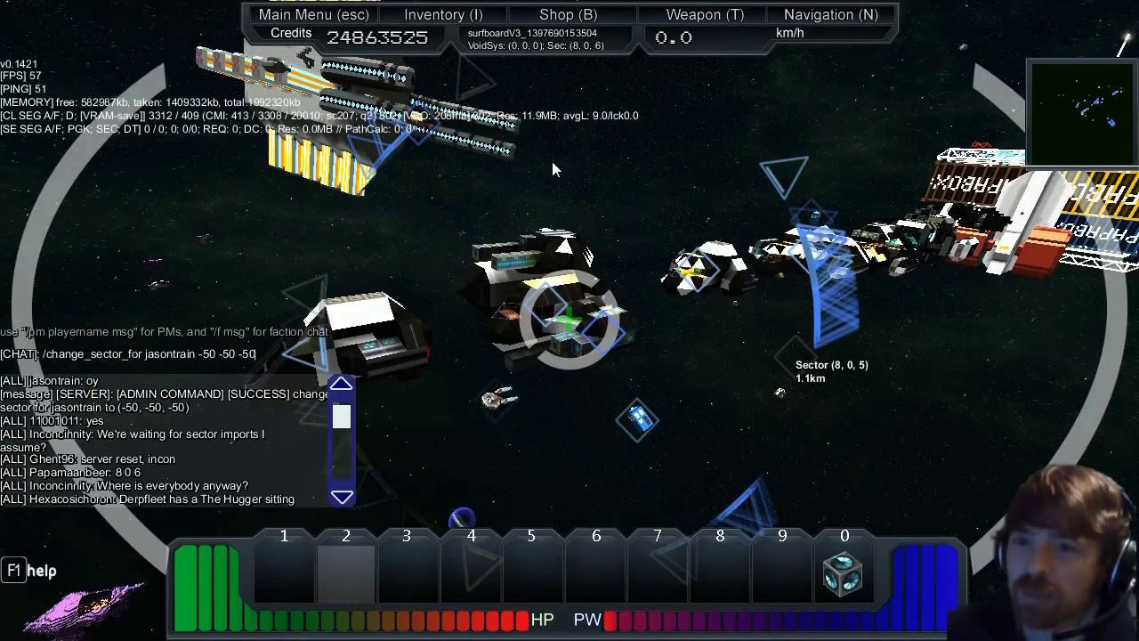
pyautogui.press('BackSpace')
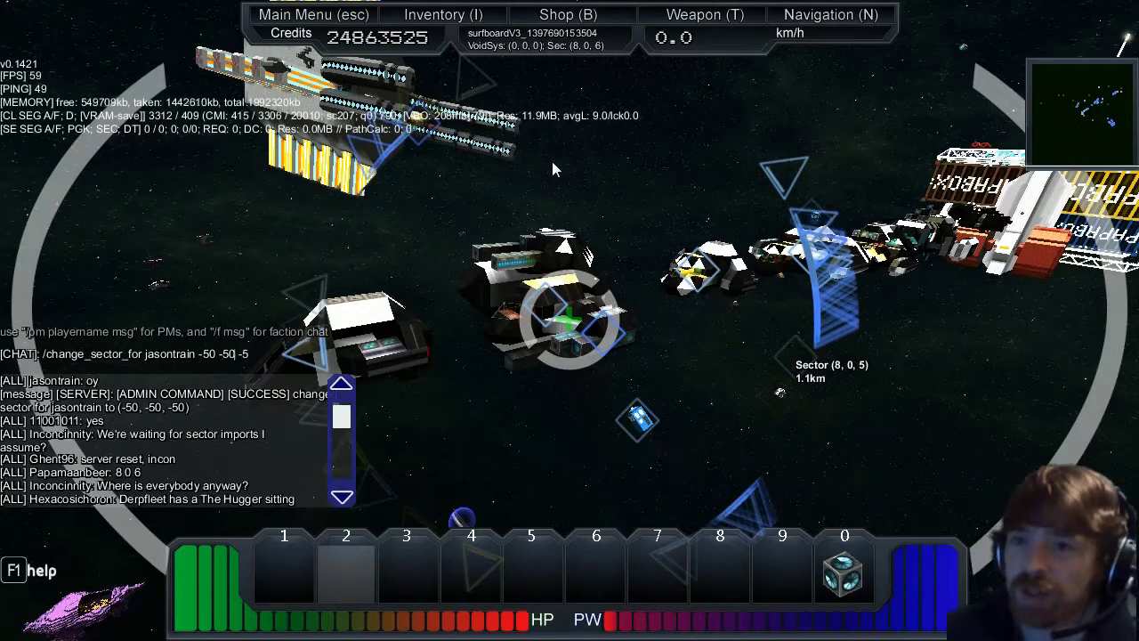
pyautogui.press('BackSpace')
pyautogui.press('BackSpace')
pyautogui.press('BackSpace')
pyautogui.write('-5')
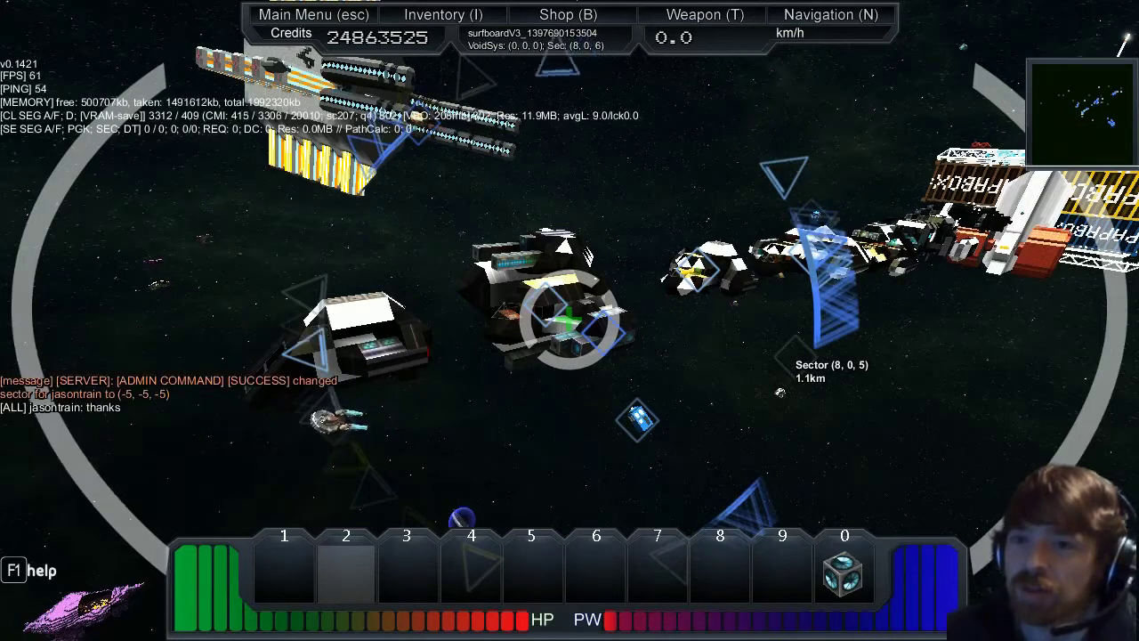
# Send a /giveid item-giving command in chat
pyautogui.press('Return')
pyautogui.write('/give')
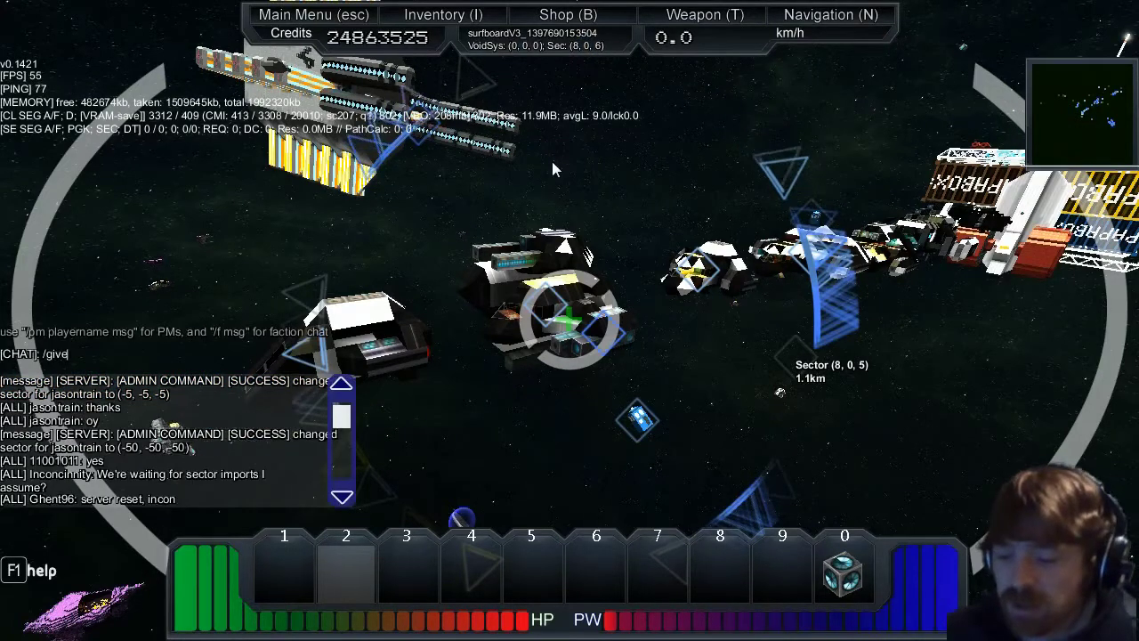
pyautogui.write('id jaso')
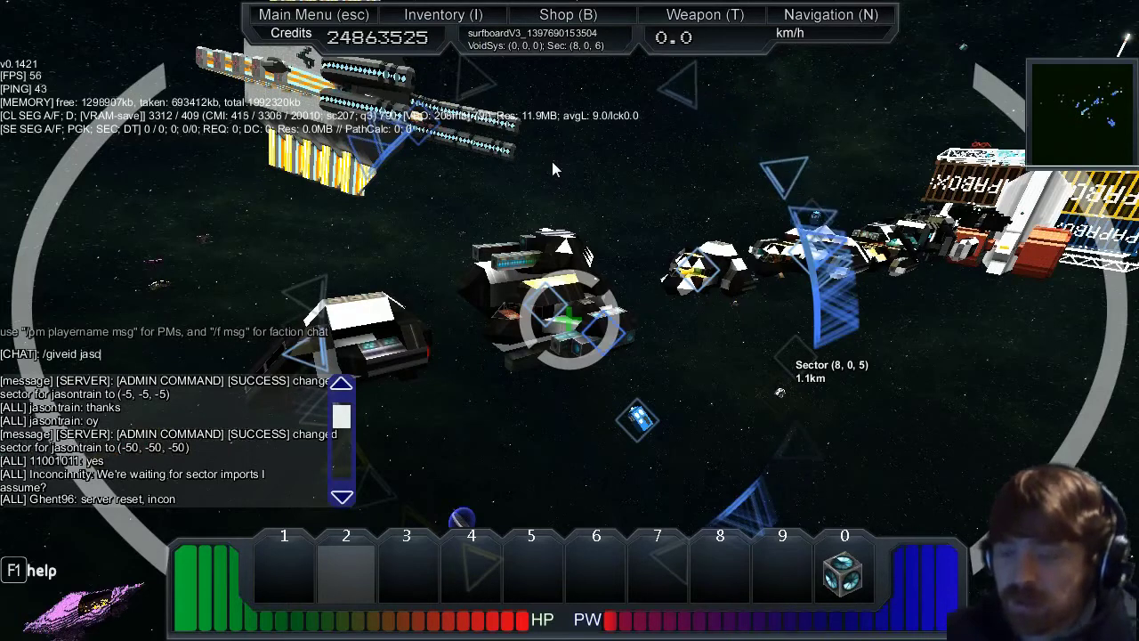
pyautogui.write('ntrain 1 1')
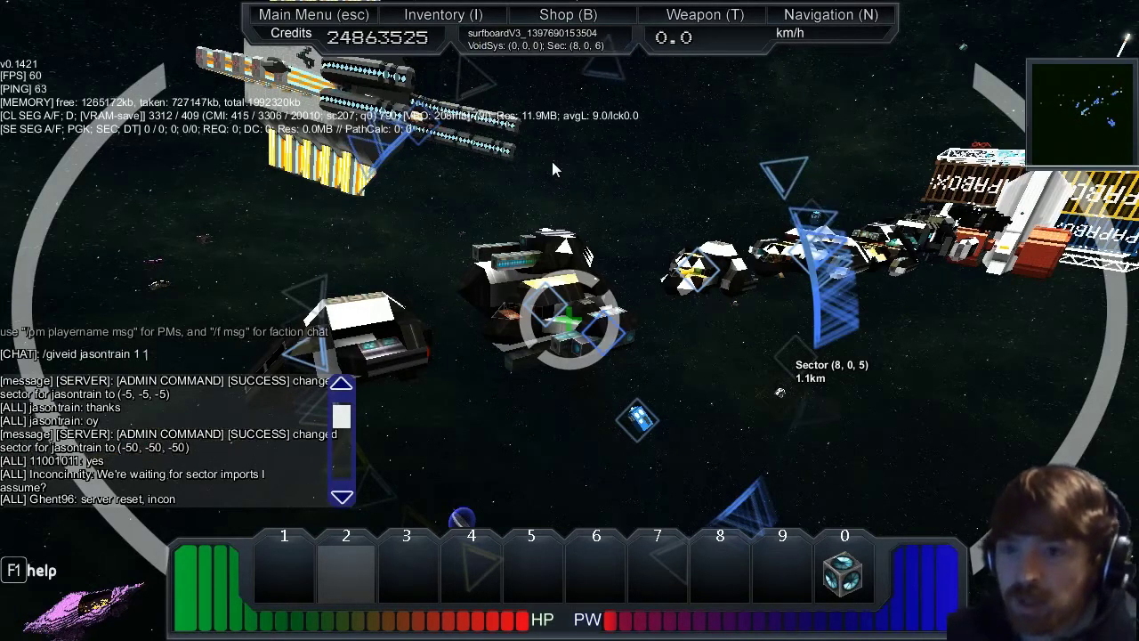
pyautogui.press('Return')
pyautogui.press('Return')
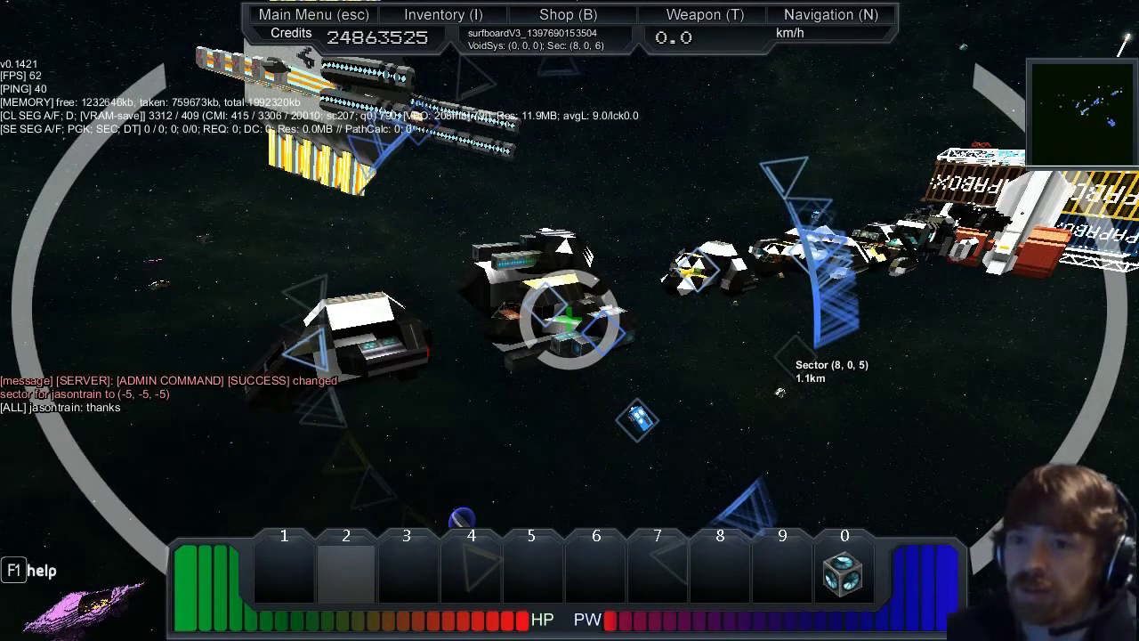
pyautogui.press('Return')
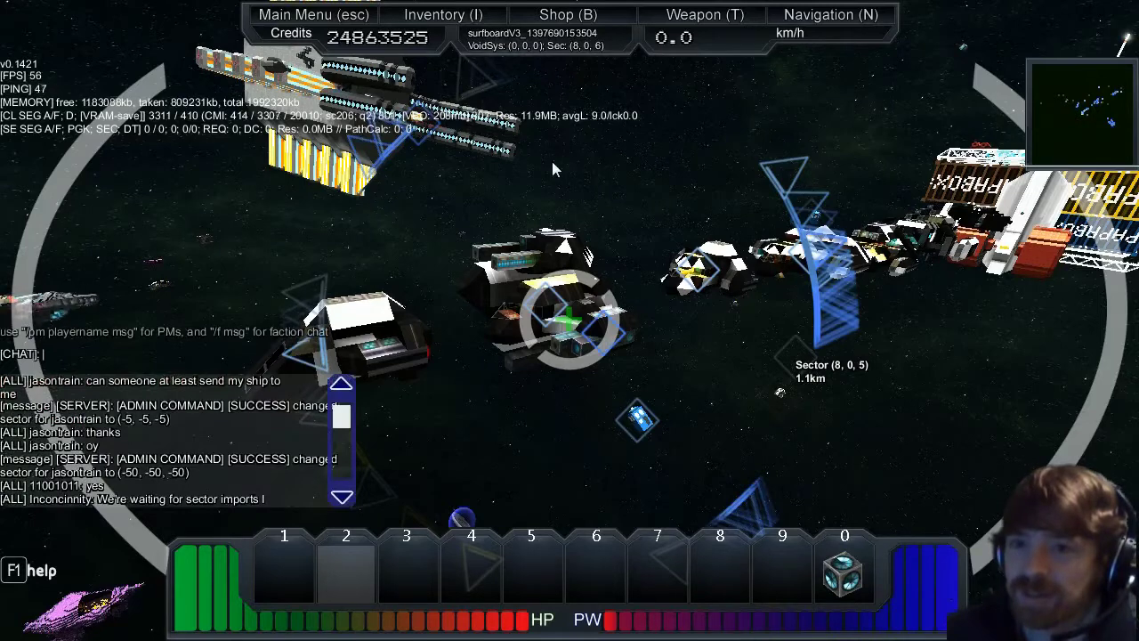
pyautogui.press('Return')
pyautogui.press('Return')
# Resend /change_sector_for with 8 0 8, then hide the interface overlay
pyautogui.press('Up')
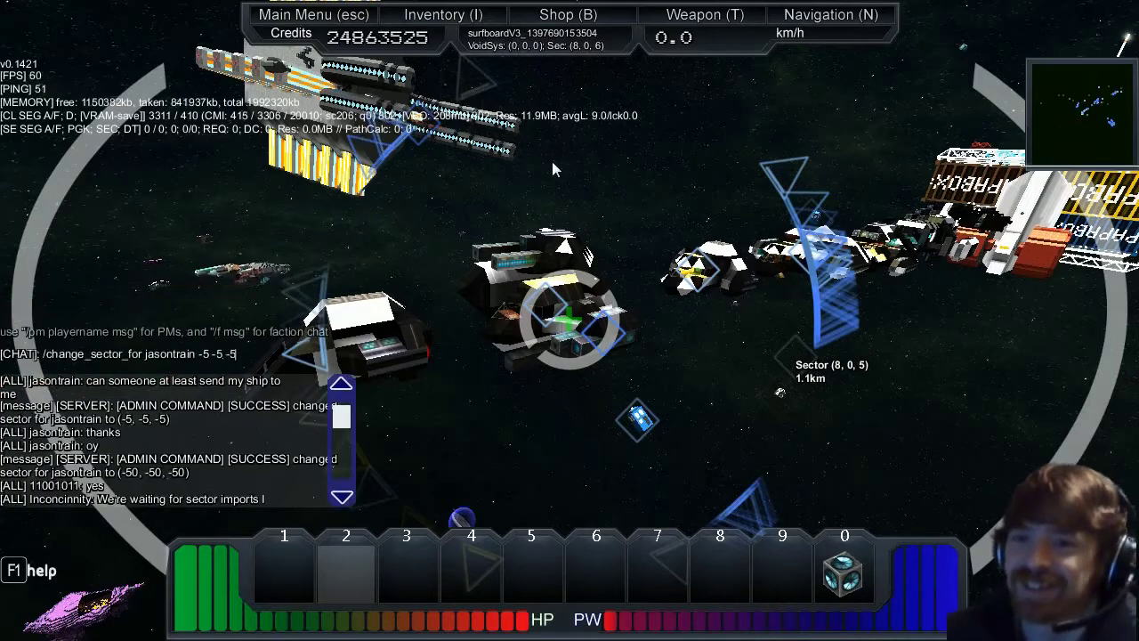
pyautogui.press('BackSpace')
pyautogui.press('BackSpace')
pyautogui.press('BackSpace')
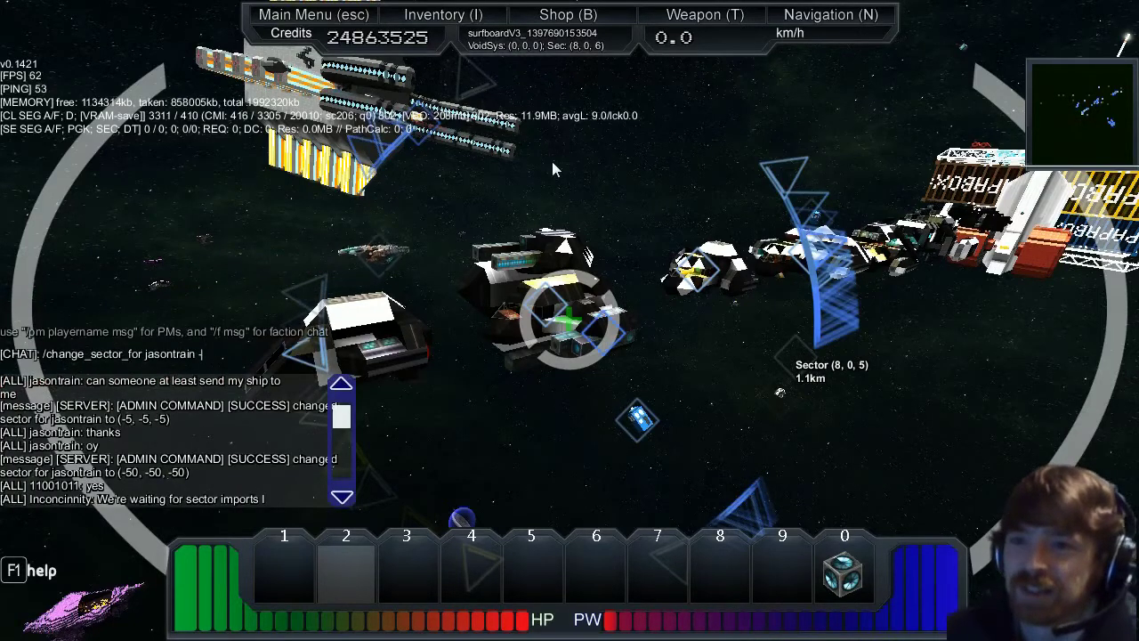
pyautogui.write('8 0 8')
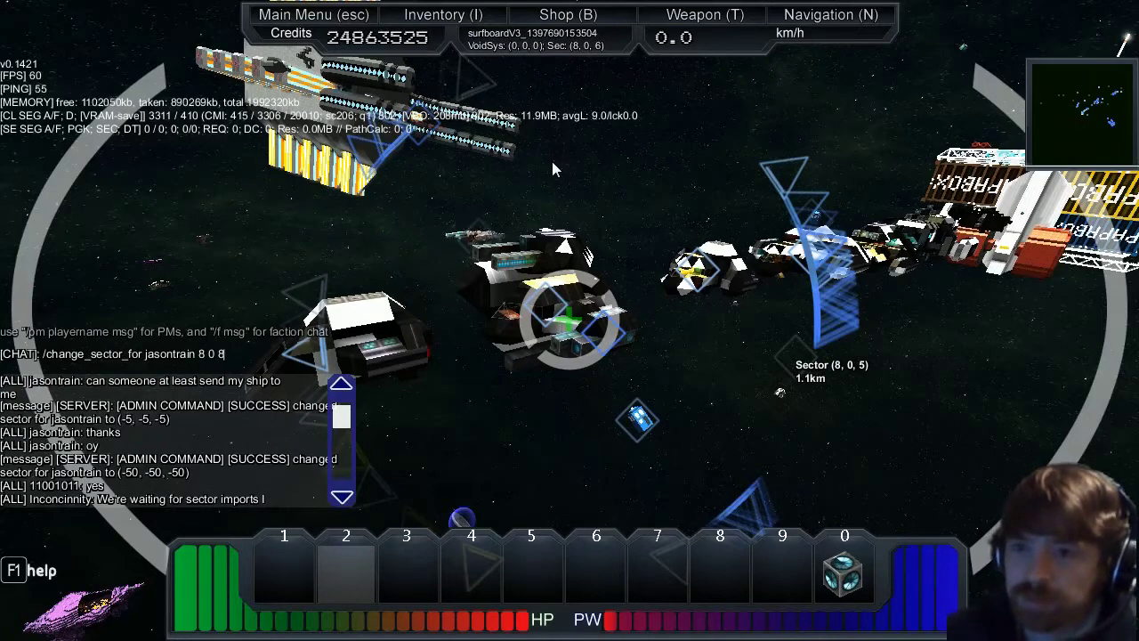
pyautogui.press('Return')
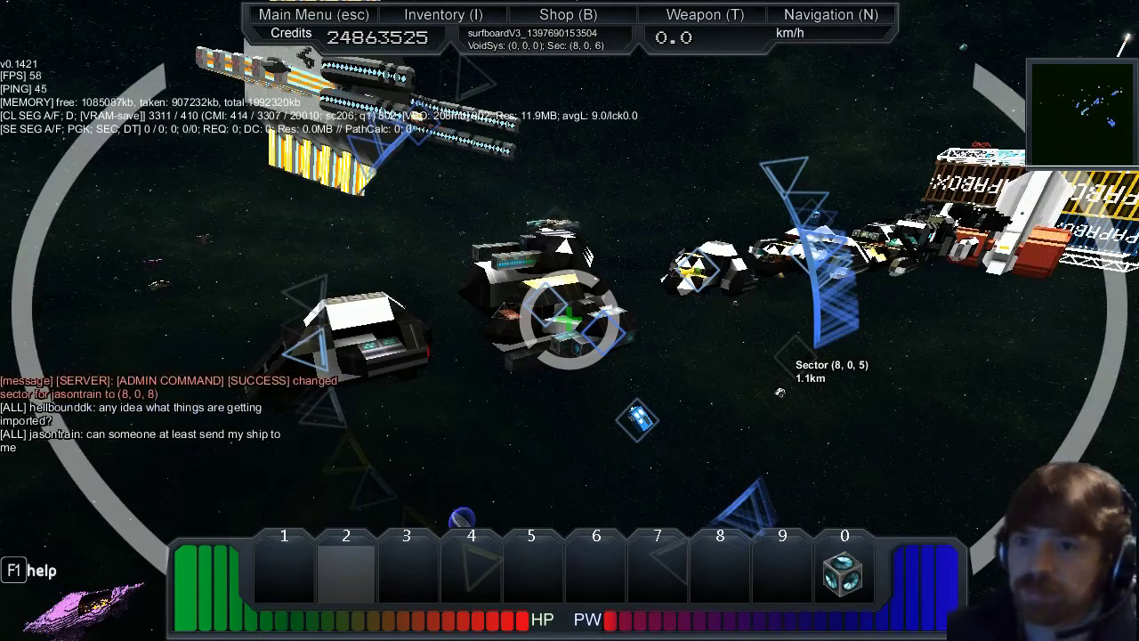
pyautogui.press('Tab')
pyautogui.hotkey('Tab', 'g')
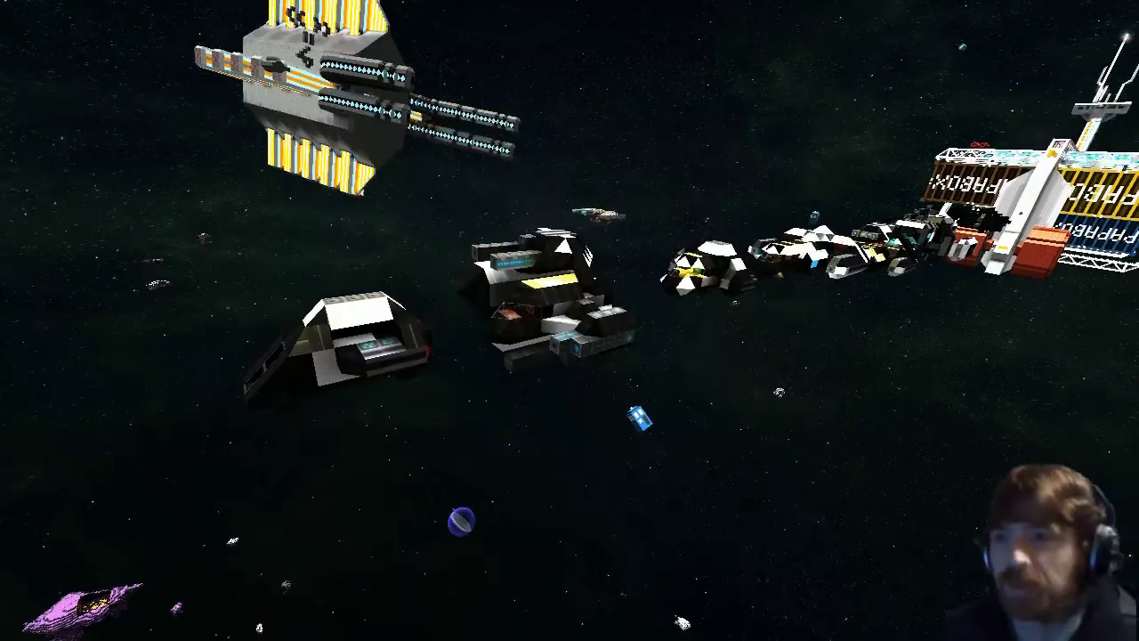